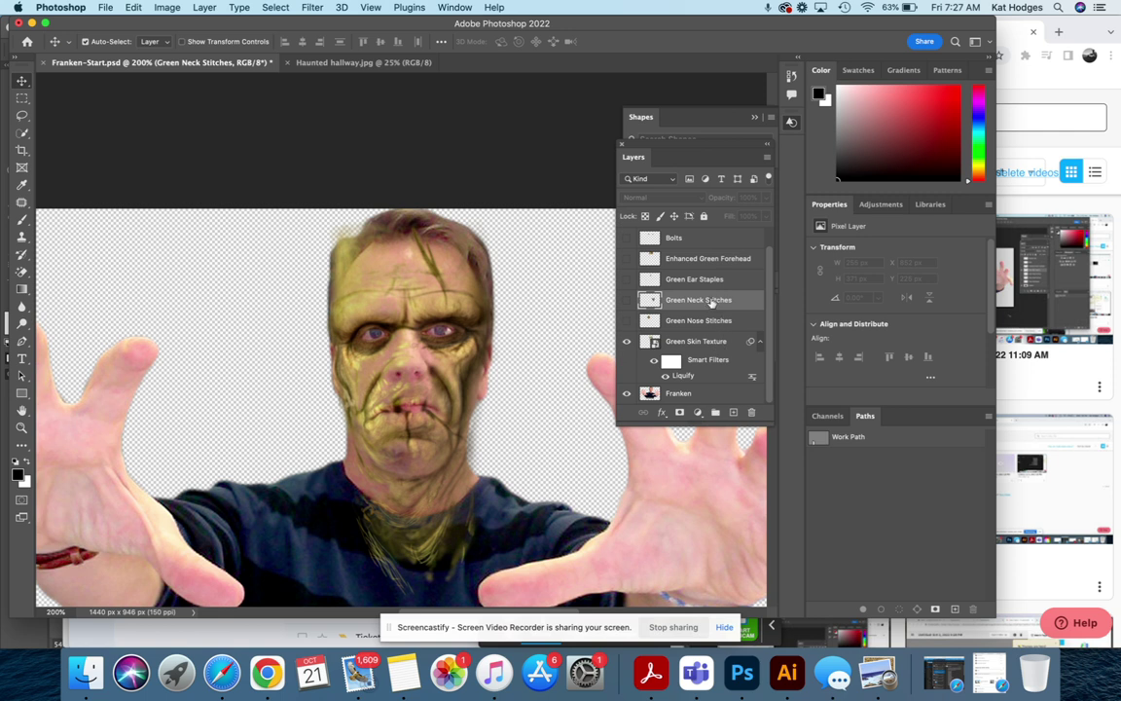
- Reopen the Liquify filter on the Green Skin Texture layer and accept its settings
scroll(711, 264, up, 1)
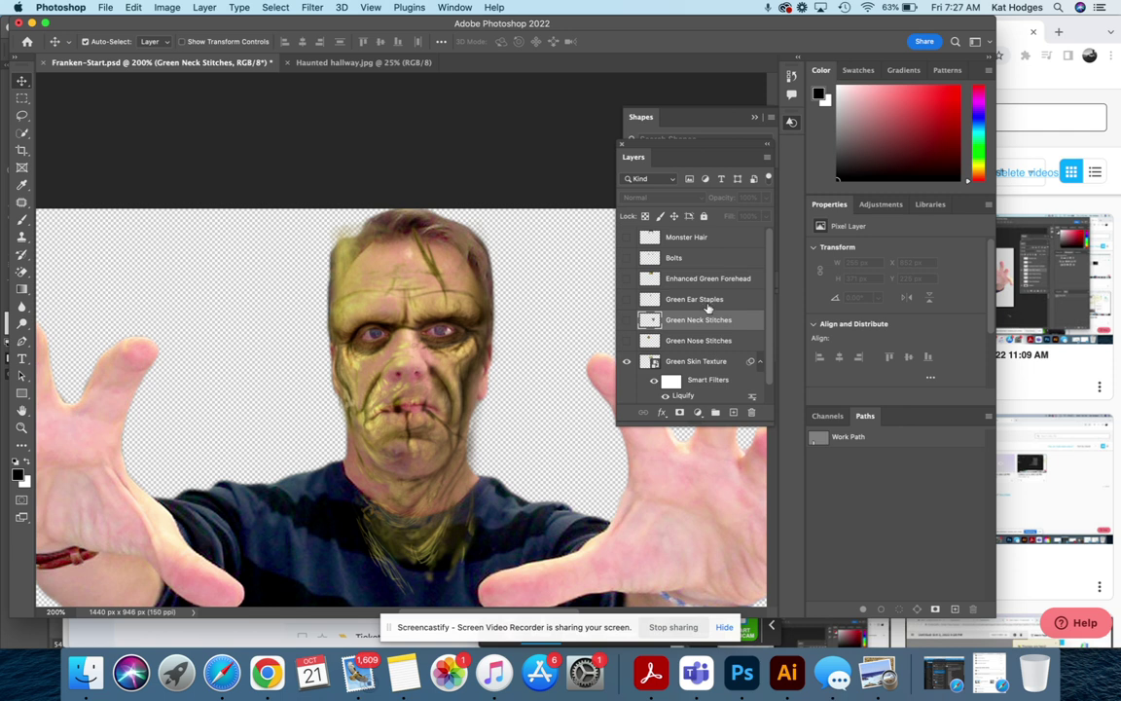
scroll(708, 309, down, 1)
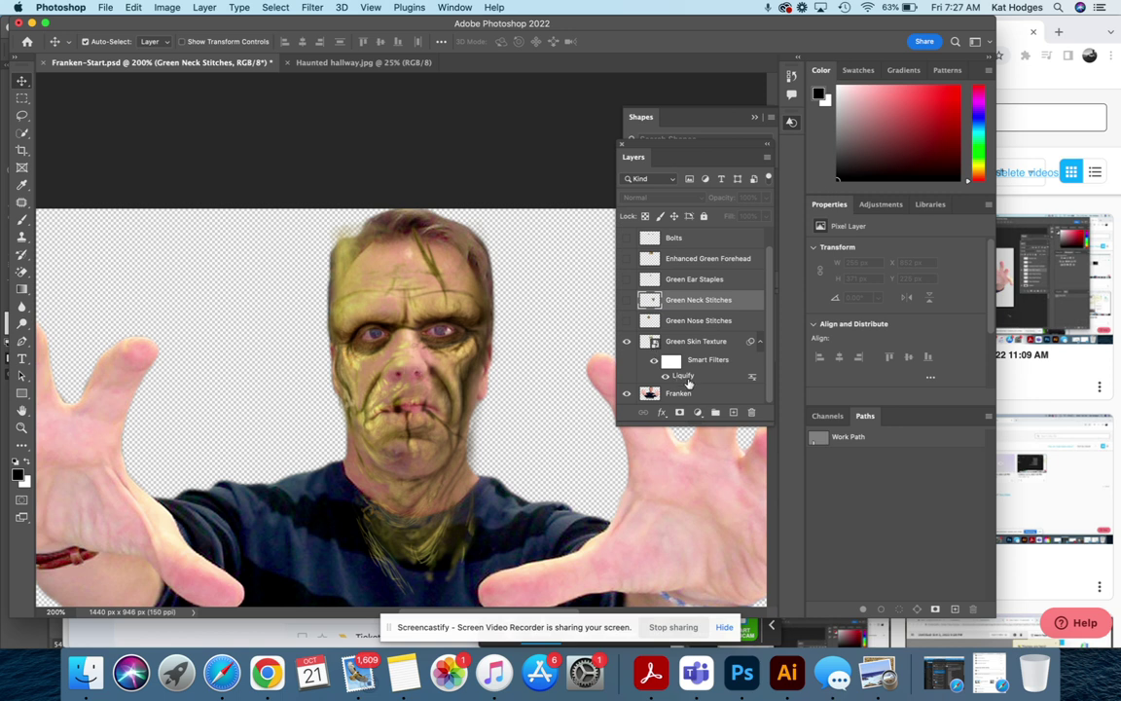
click(688, 378)
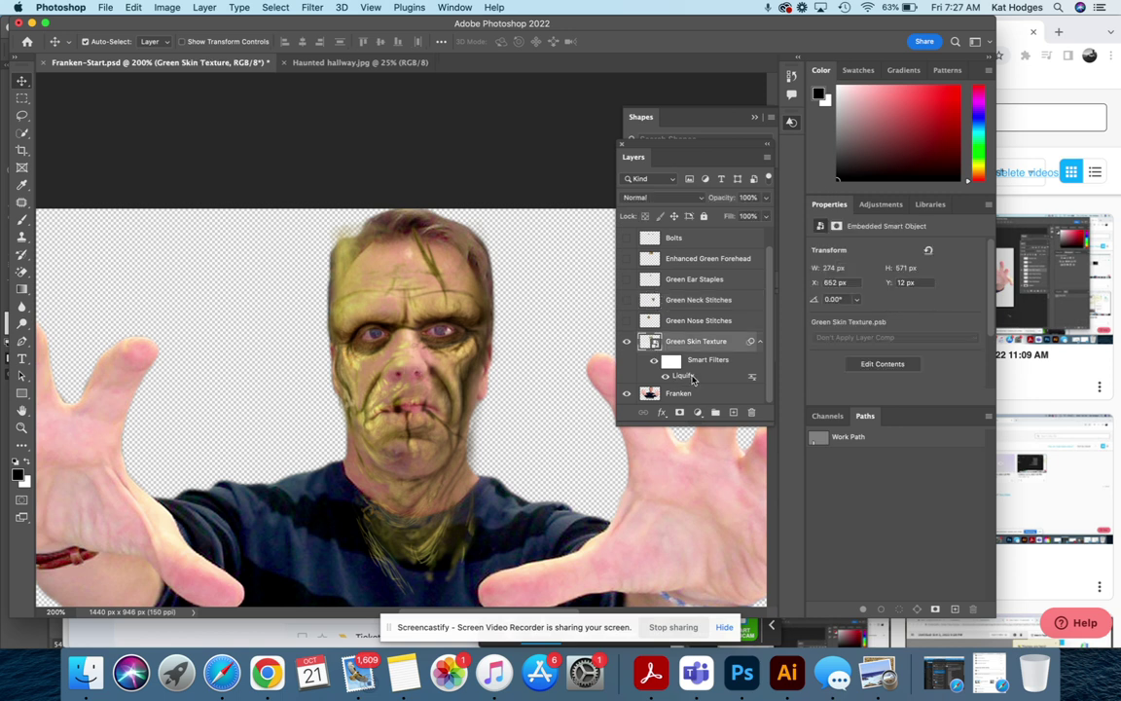
double_click(692, 379)
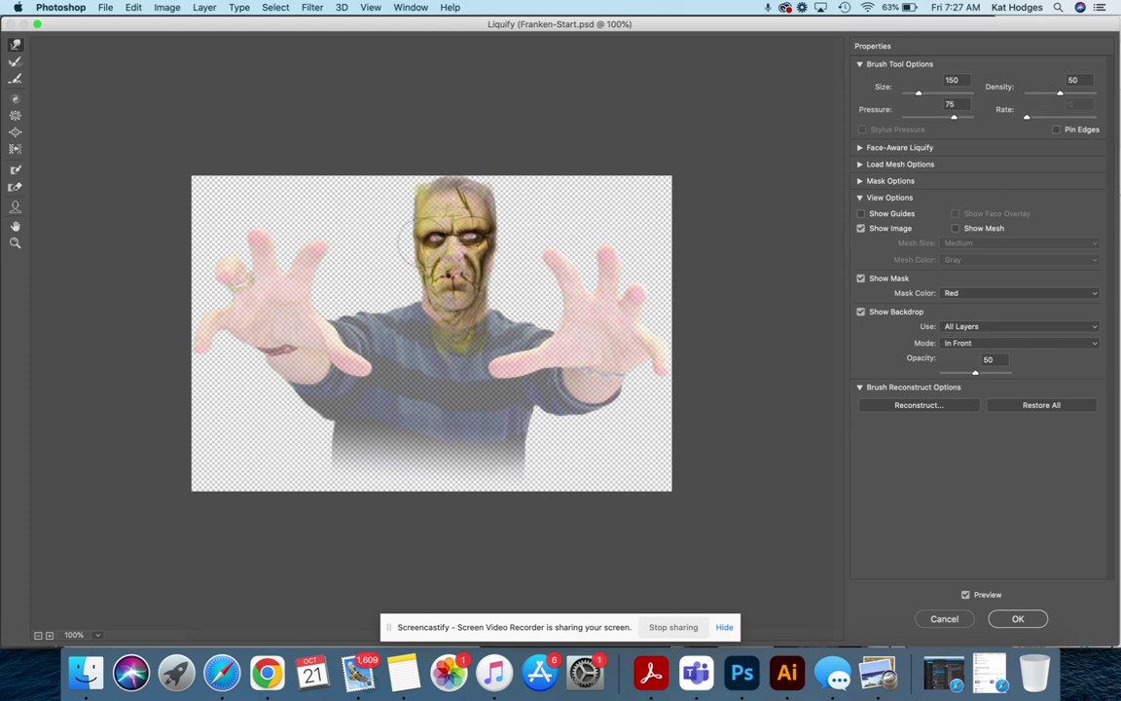
click(1019, 619)
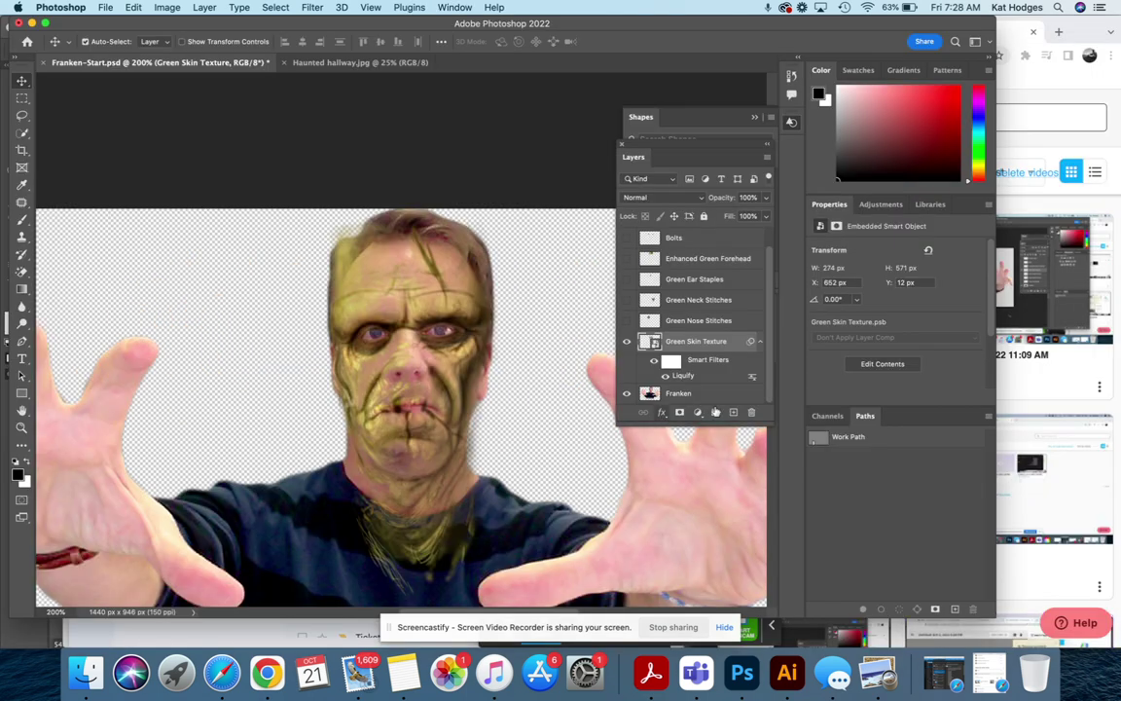
- Show the Green Nose Stitches layer and move it onto the centre of the face
click(700, 321)
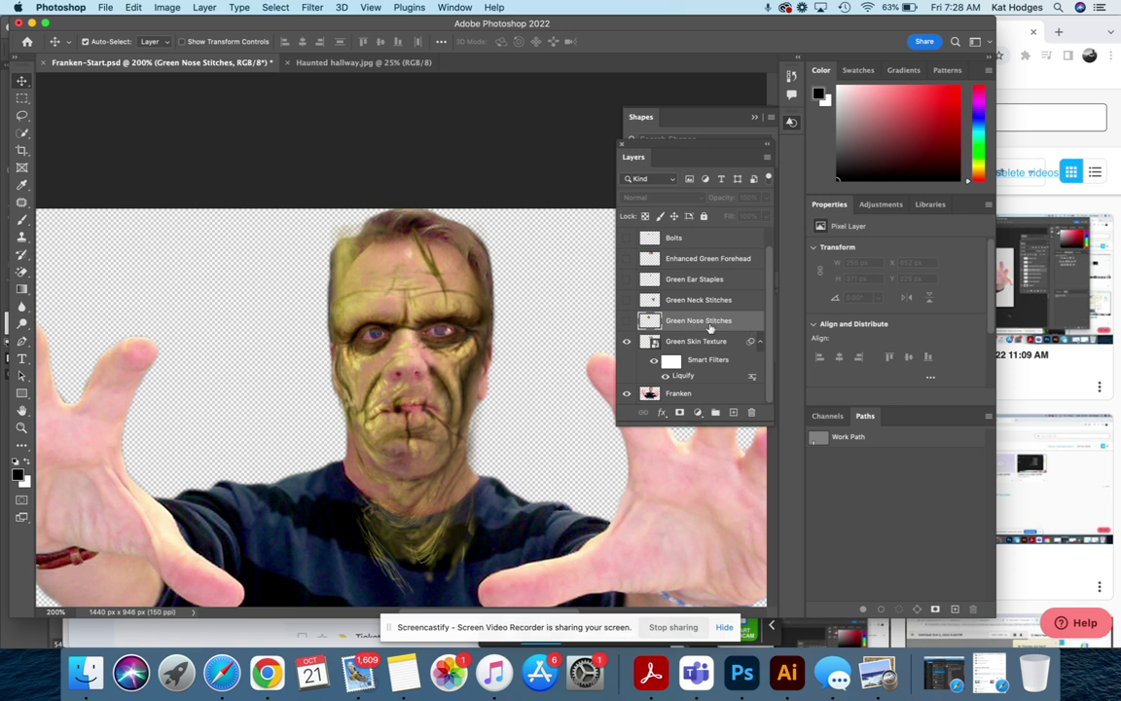
click(627, 322)
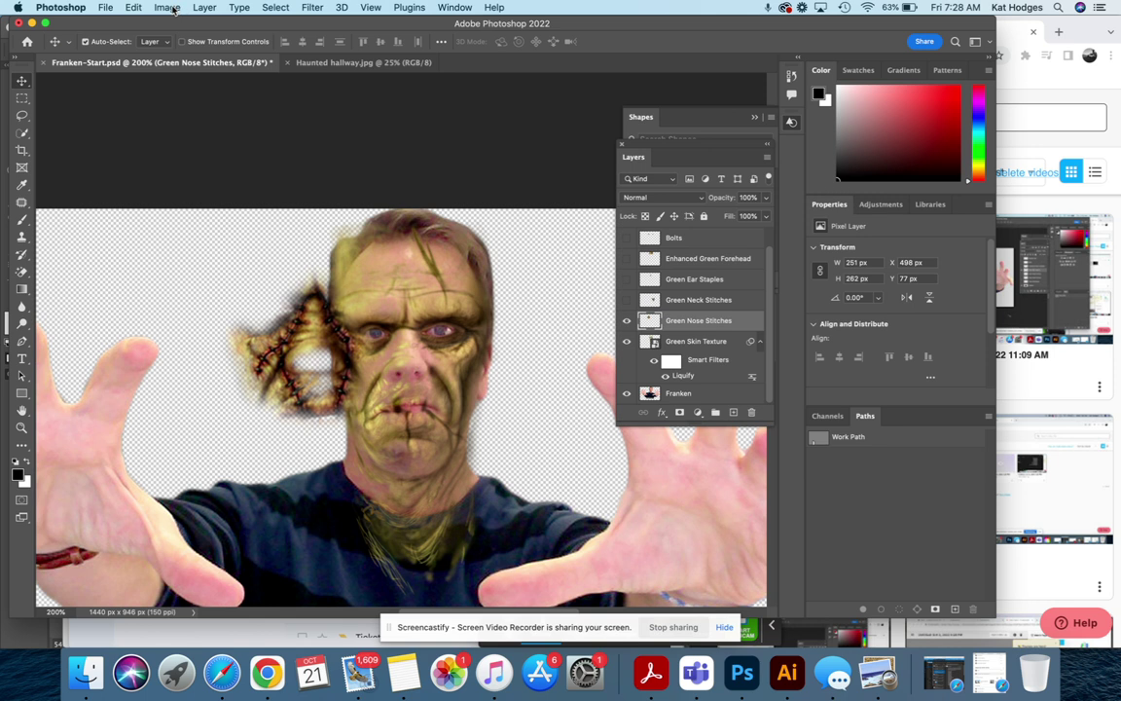
click(131, 9)
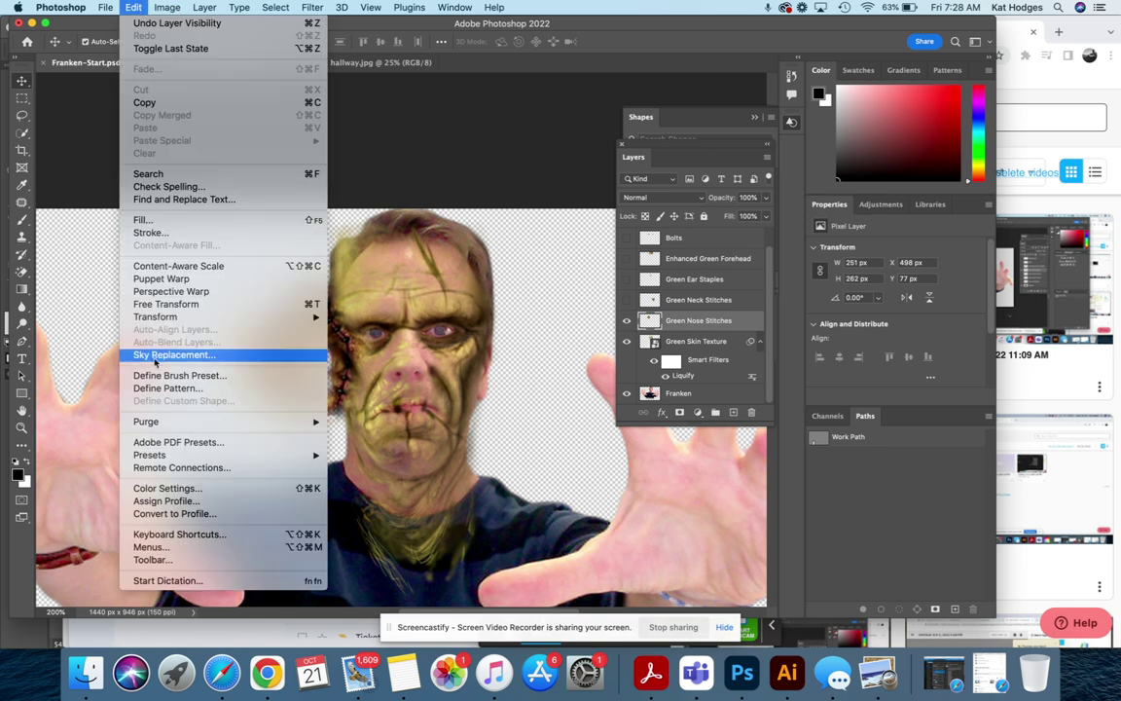
click(181, 306)
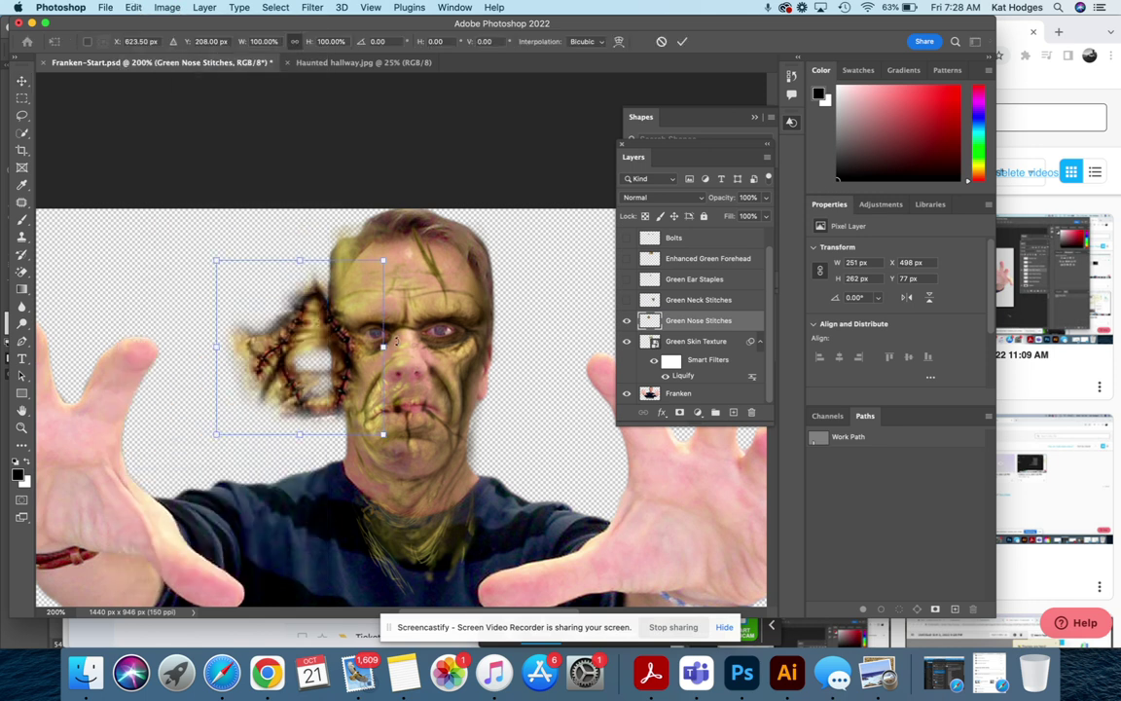
drag(306, 348, 395, 350)
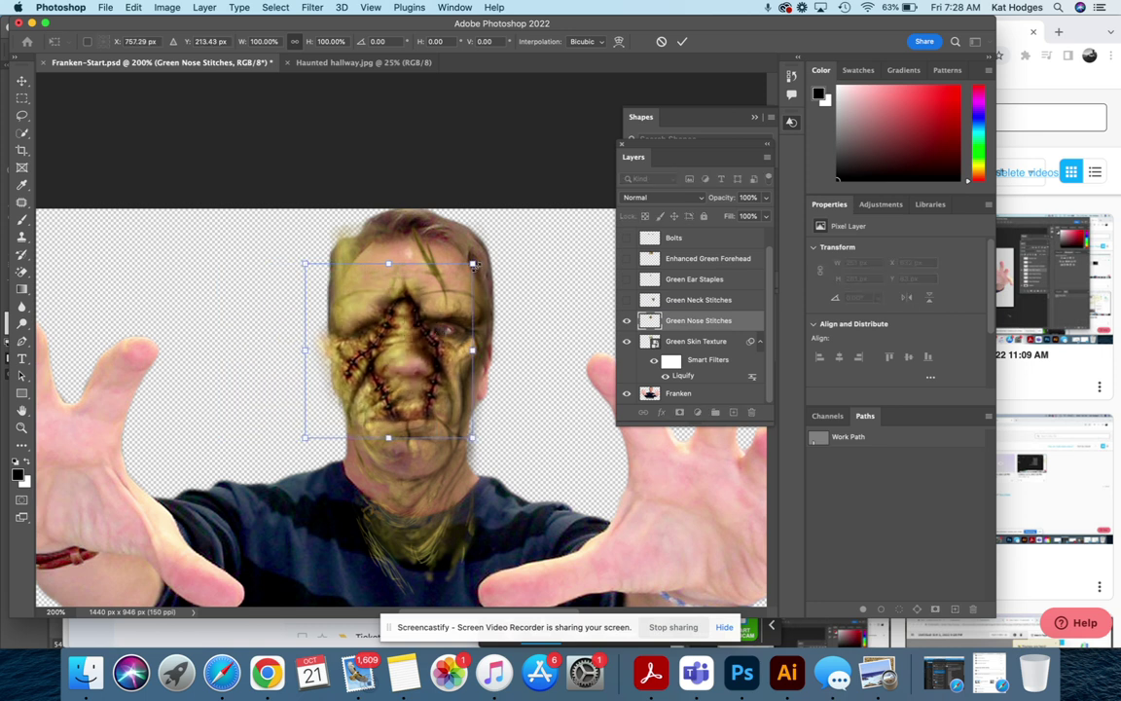
- Scale the nose stitches down to about 69% over the nose and apply the transform
drag(473, 264, 432, 309)
drag(382, 370, 409, 359)
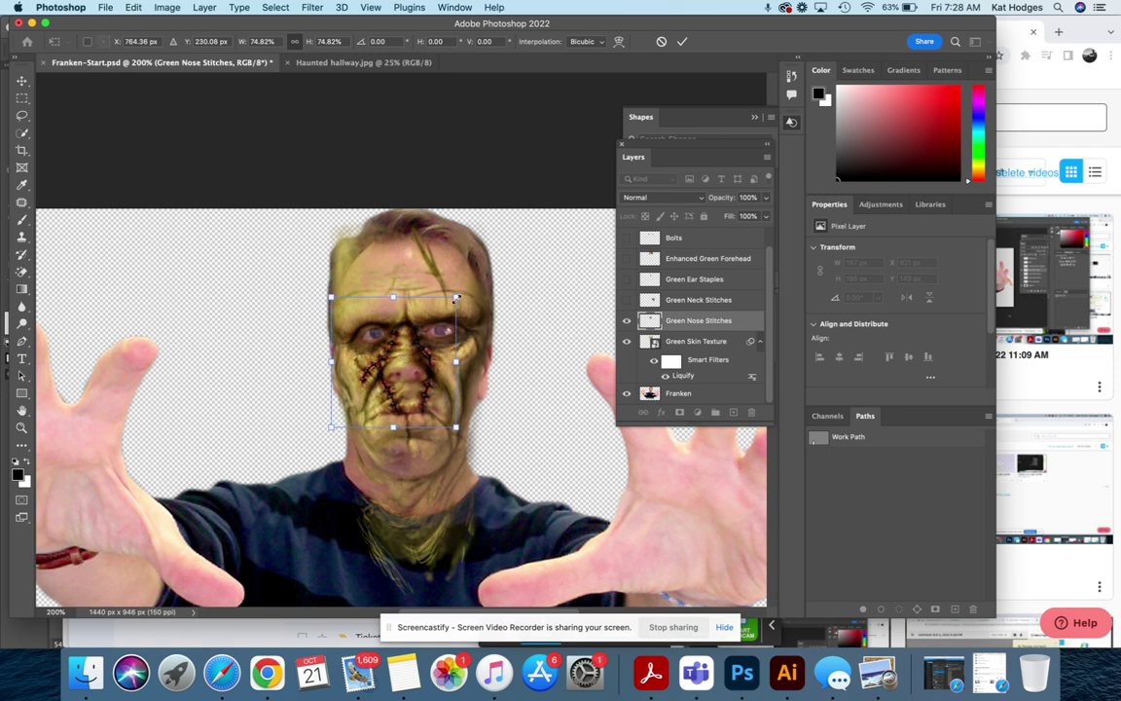
drag(455, 297, 450, 303)
drag(394, 348, 399, 348)
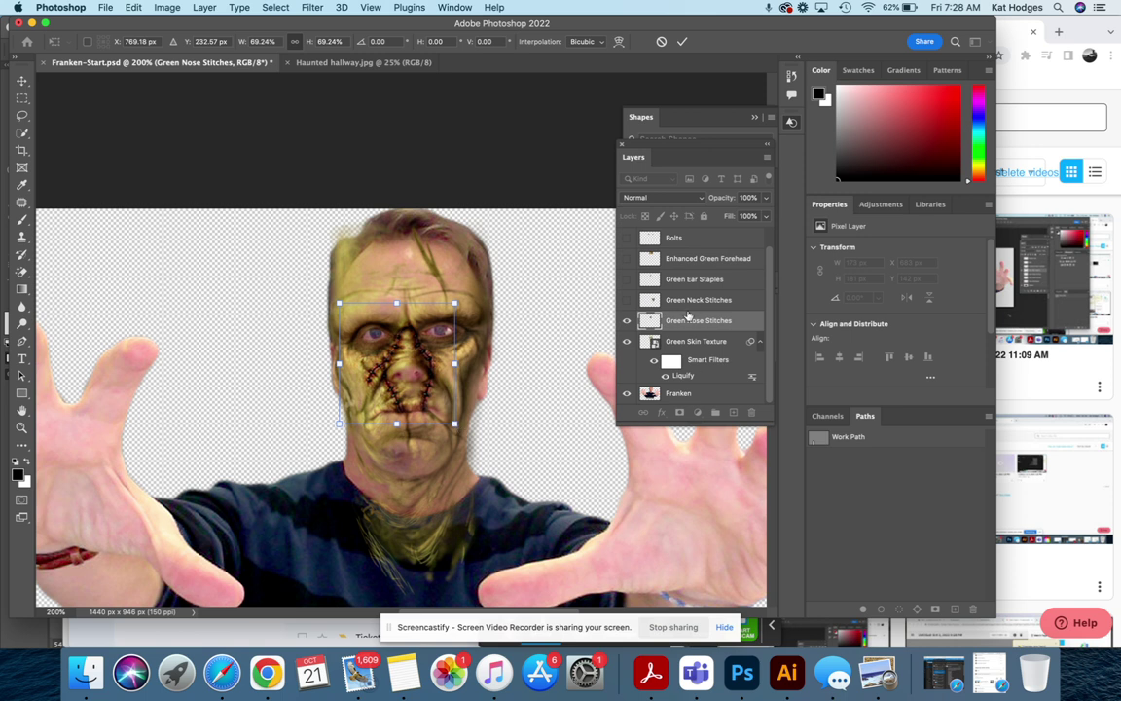
key(Return)
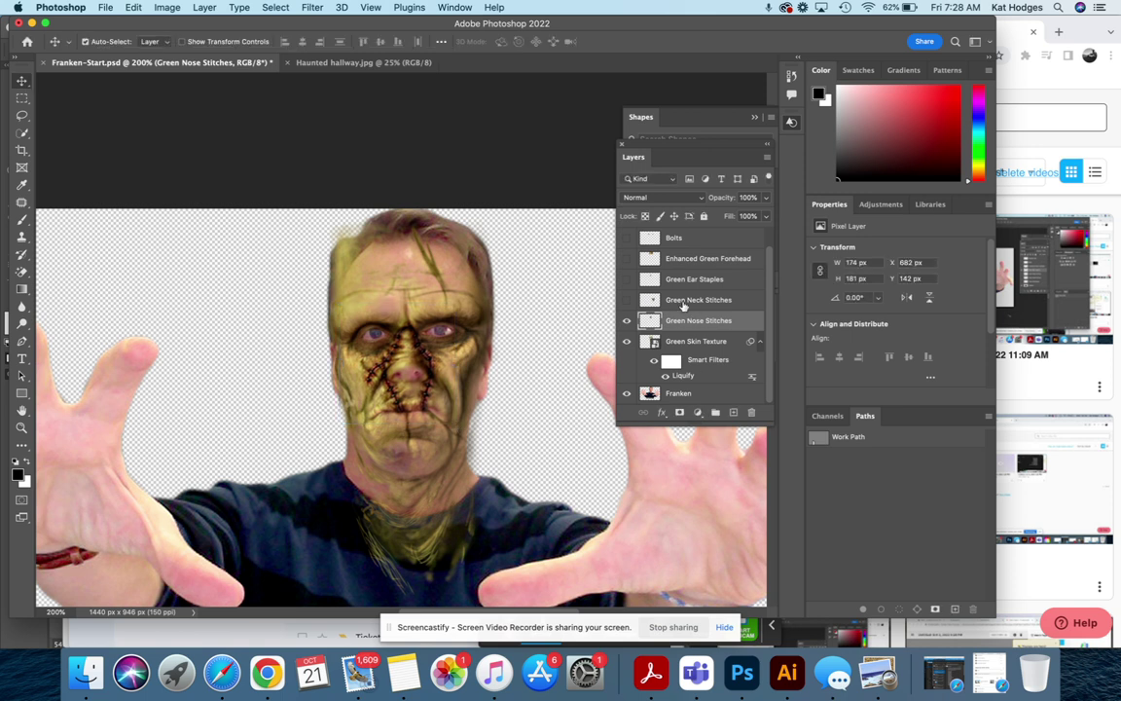
- Show the Green Neck Stitches and fit them at about 94% down the front of the neck
click(684, 305)
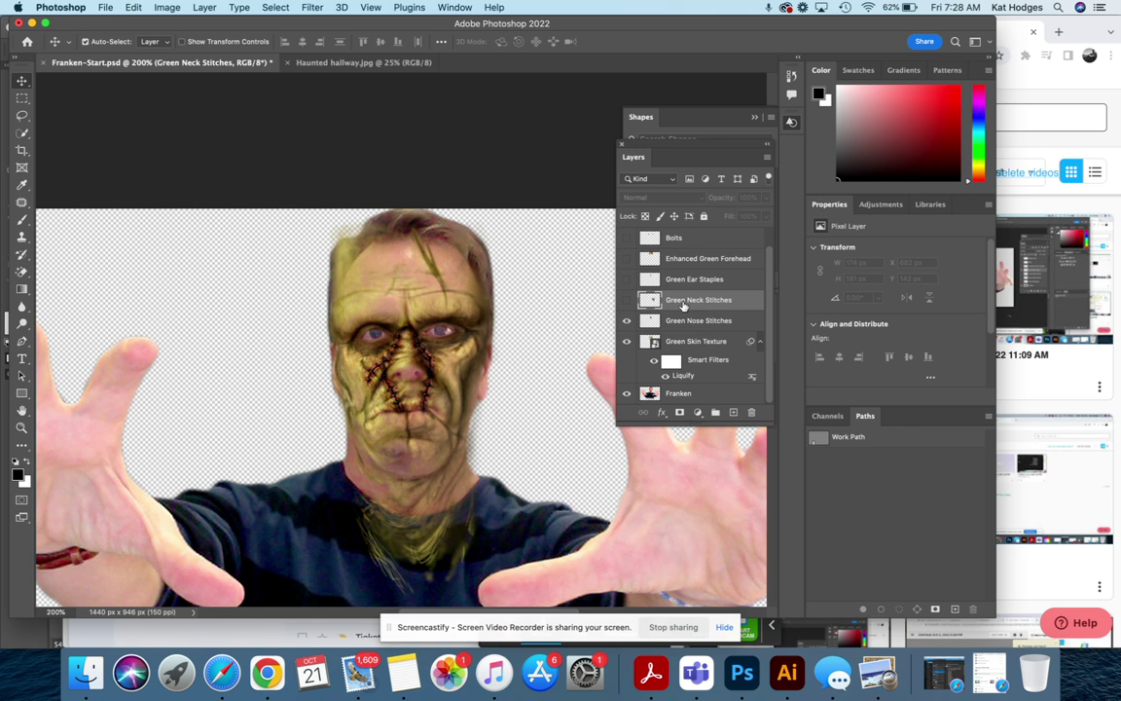
click(625, 300)
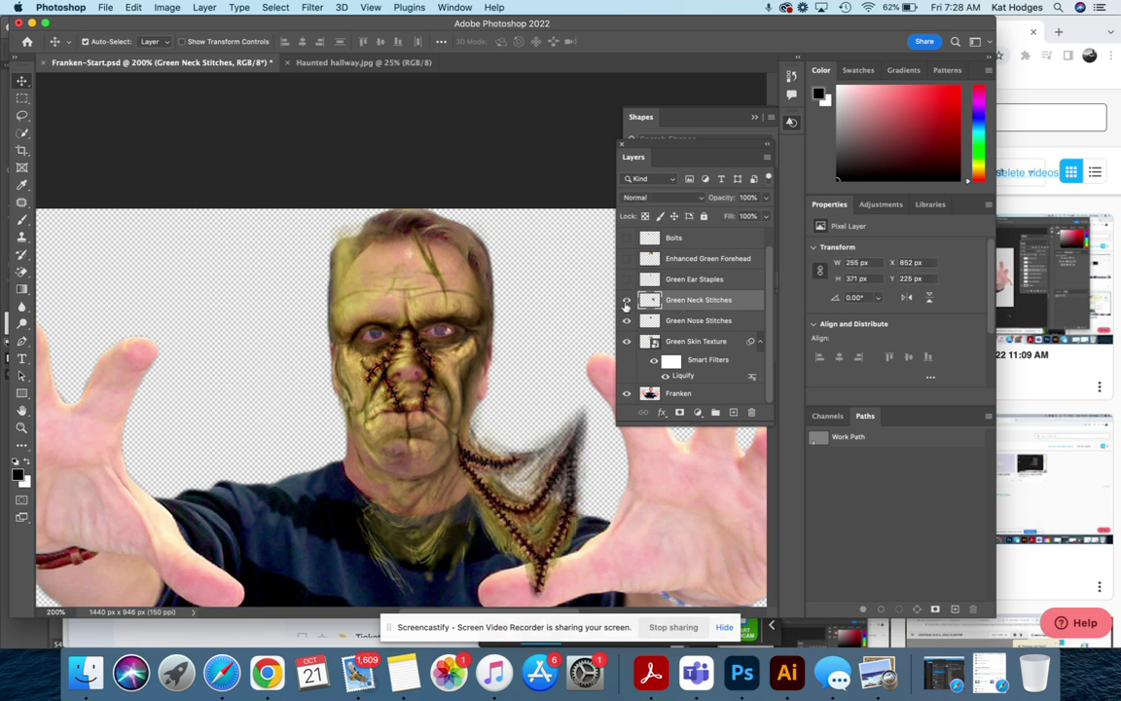
click(167, 8)
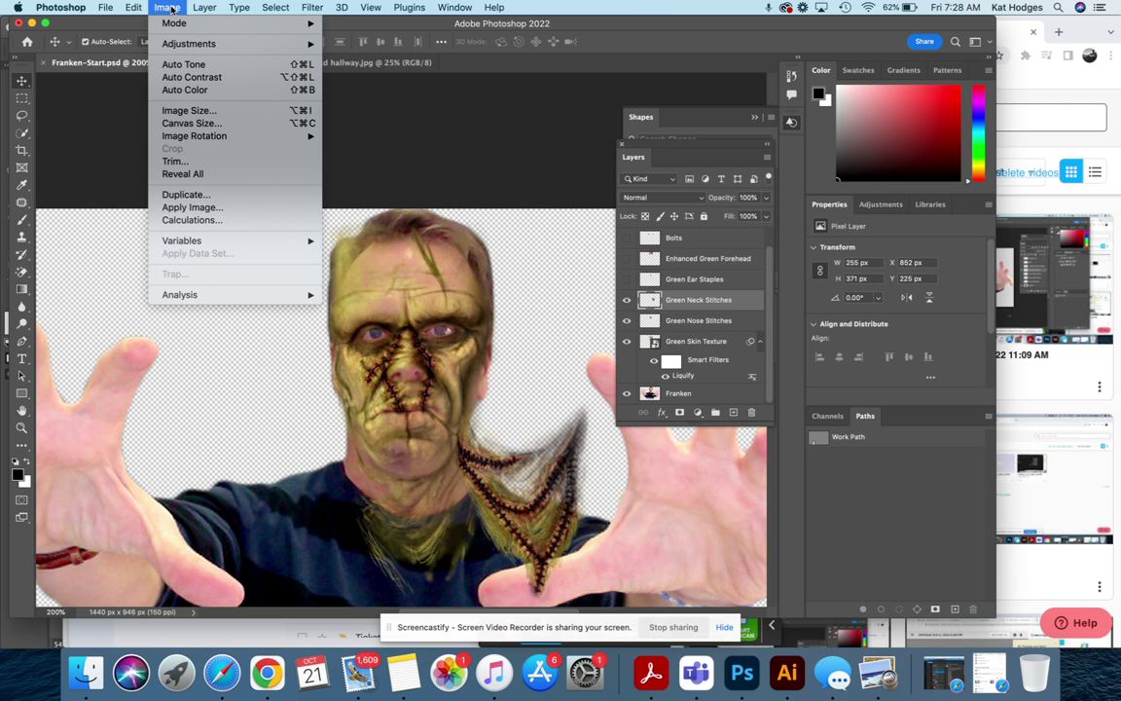
mouse_move(133, 8)
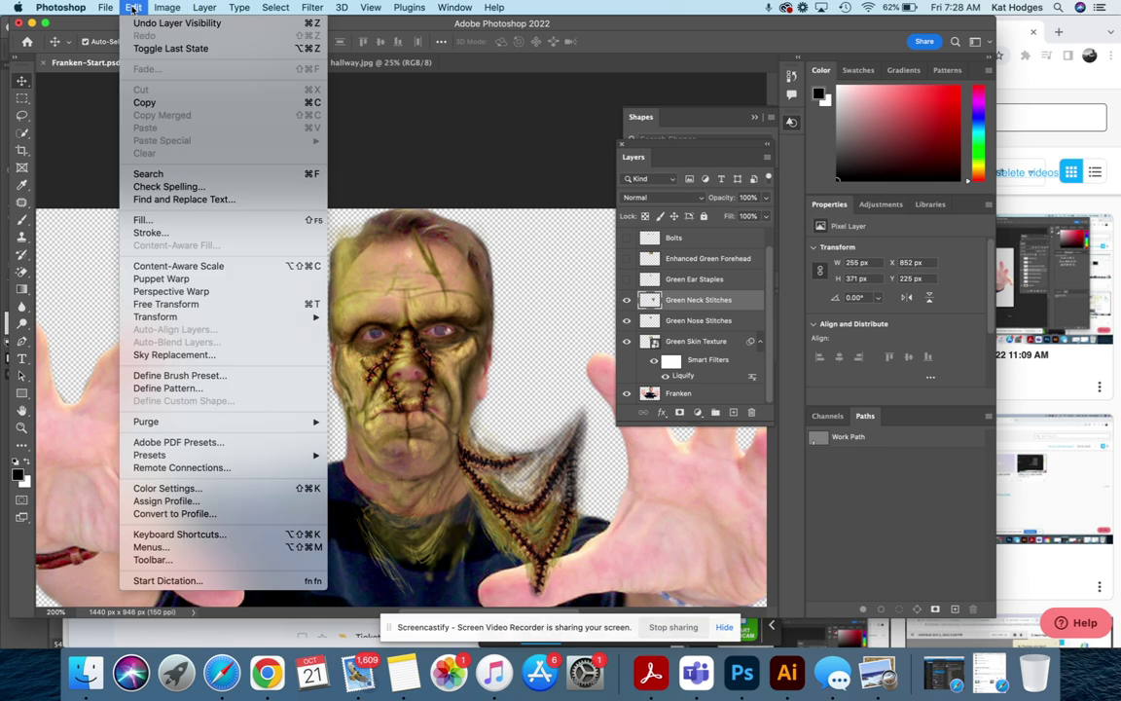
click(164, 305)
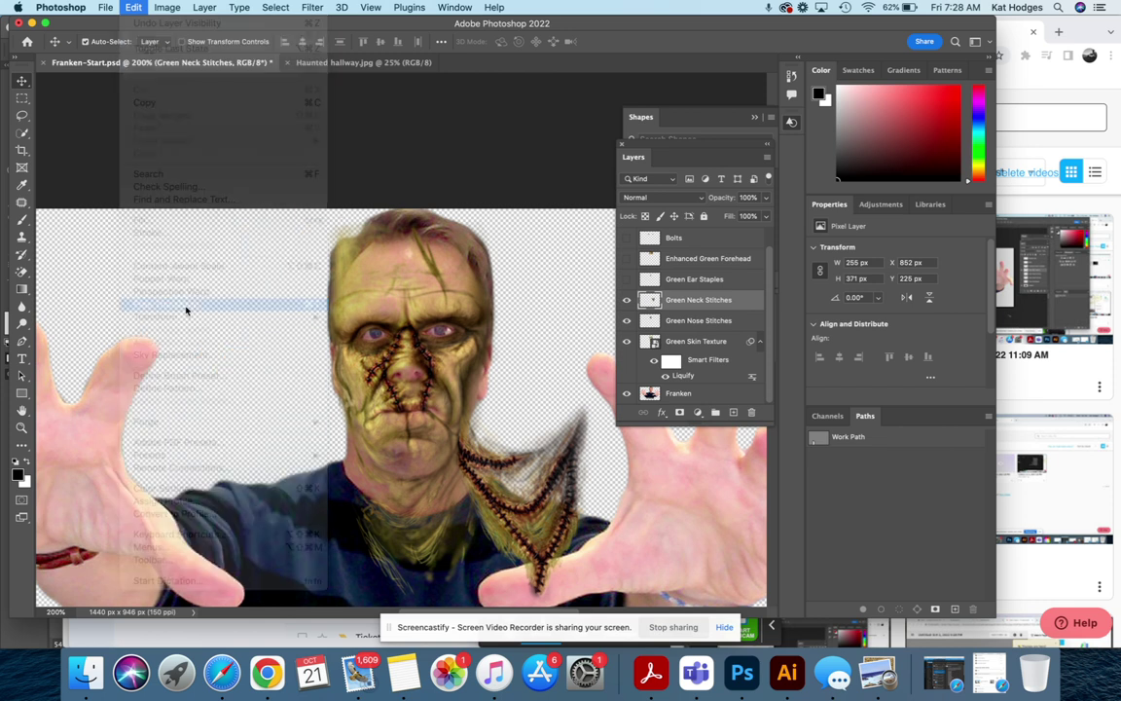
drag(581, 531, 446, 526)
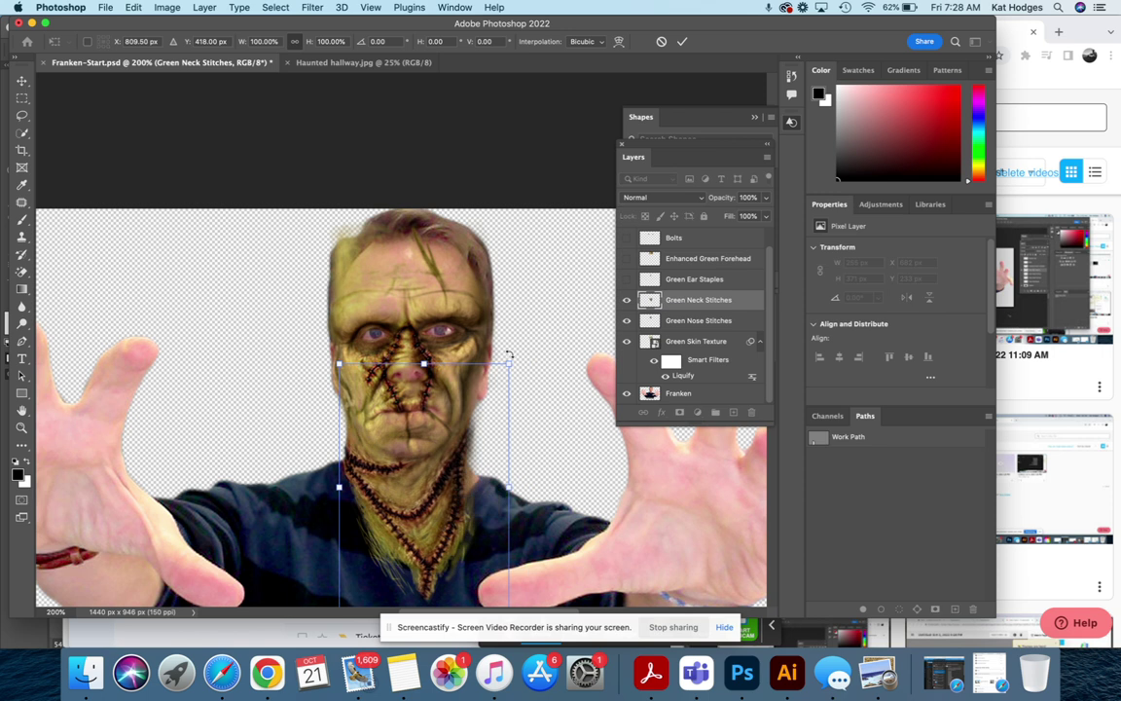
mouse_move(505, 363)
mouse_down()
mouse_move(511, 354)
mouse_move(498, 377)
mouse_up()
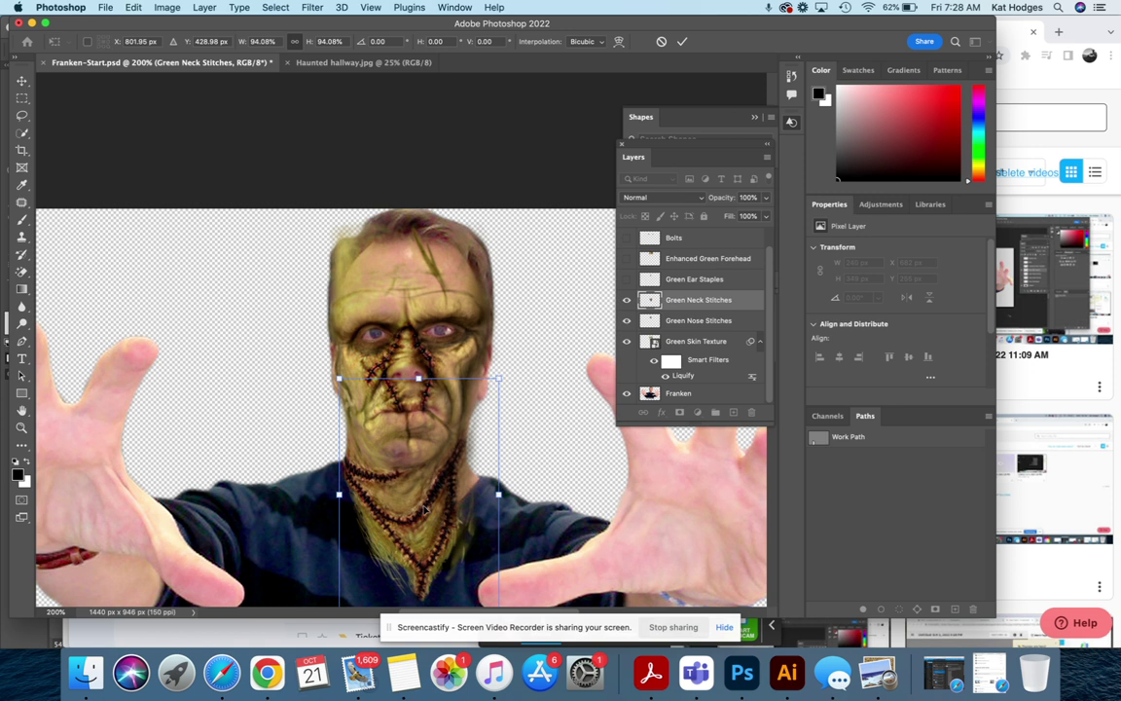
drag(425, 508, 428, 513)
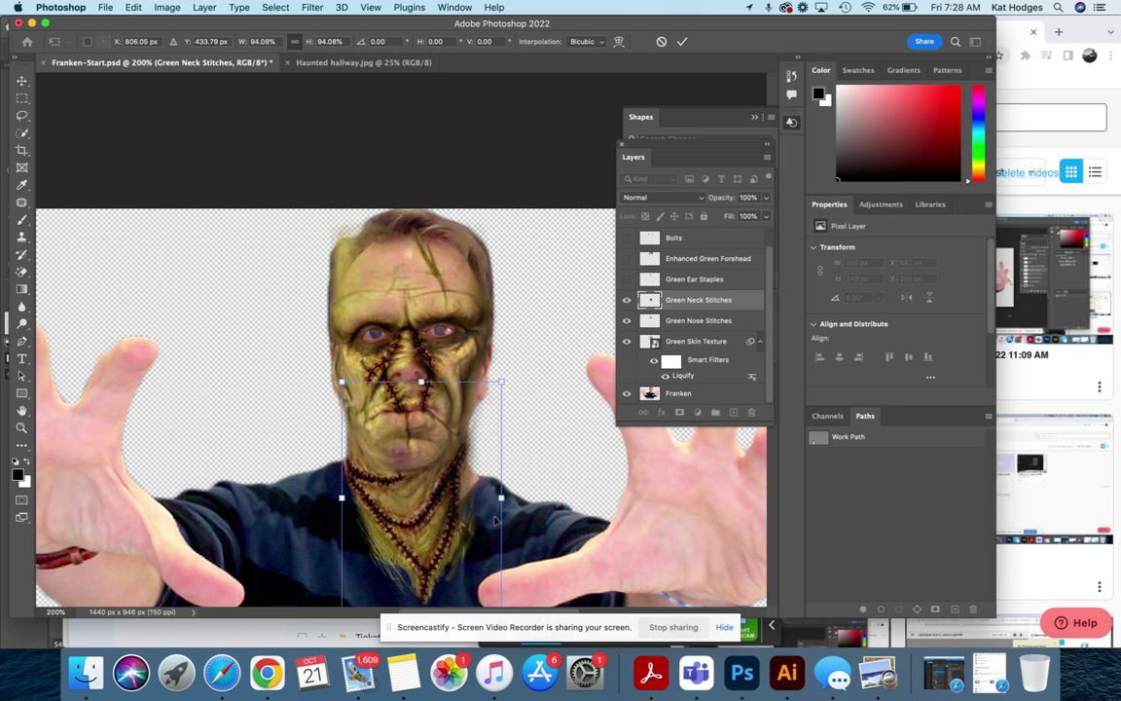
drag(501, 497, 502, 499)
key(Return)
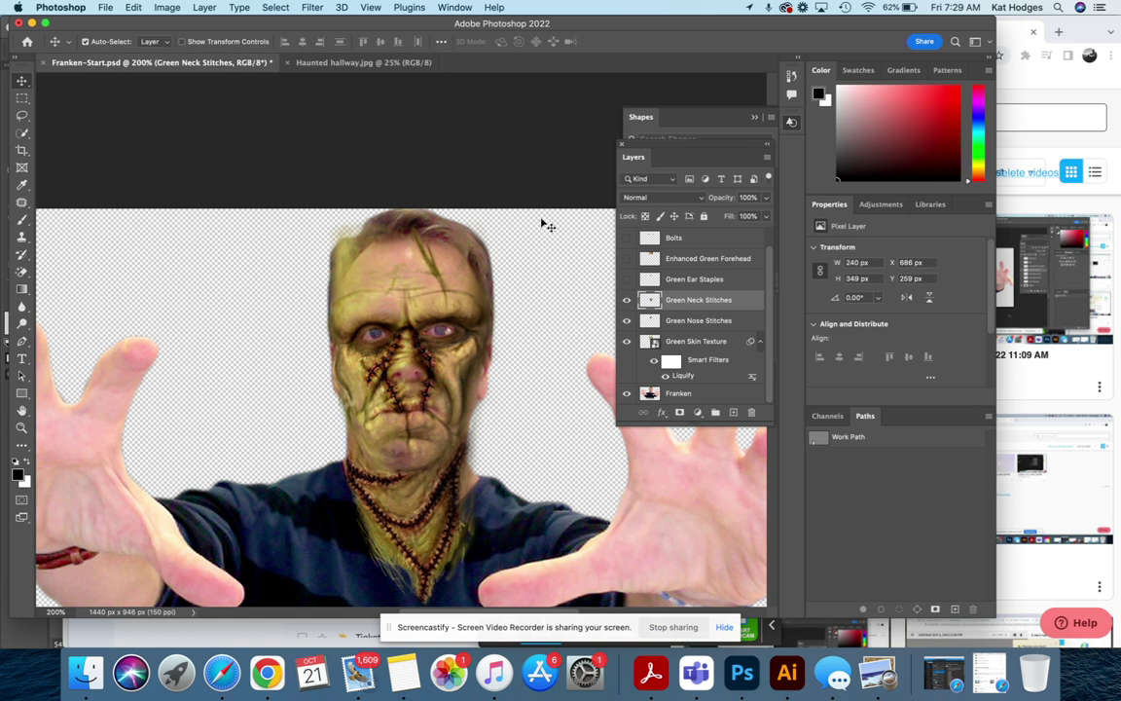
- Show the Green Ear Staples on the left cheek, enlarged to about 106%
click(716, 275)
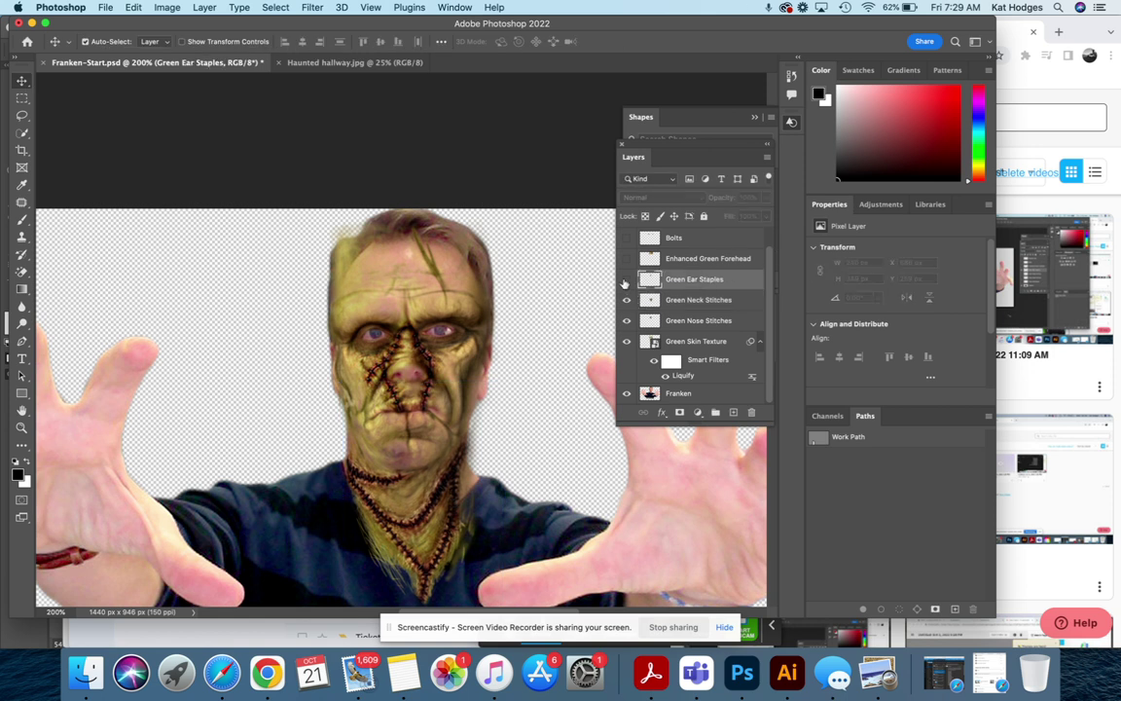
click(626, 279)
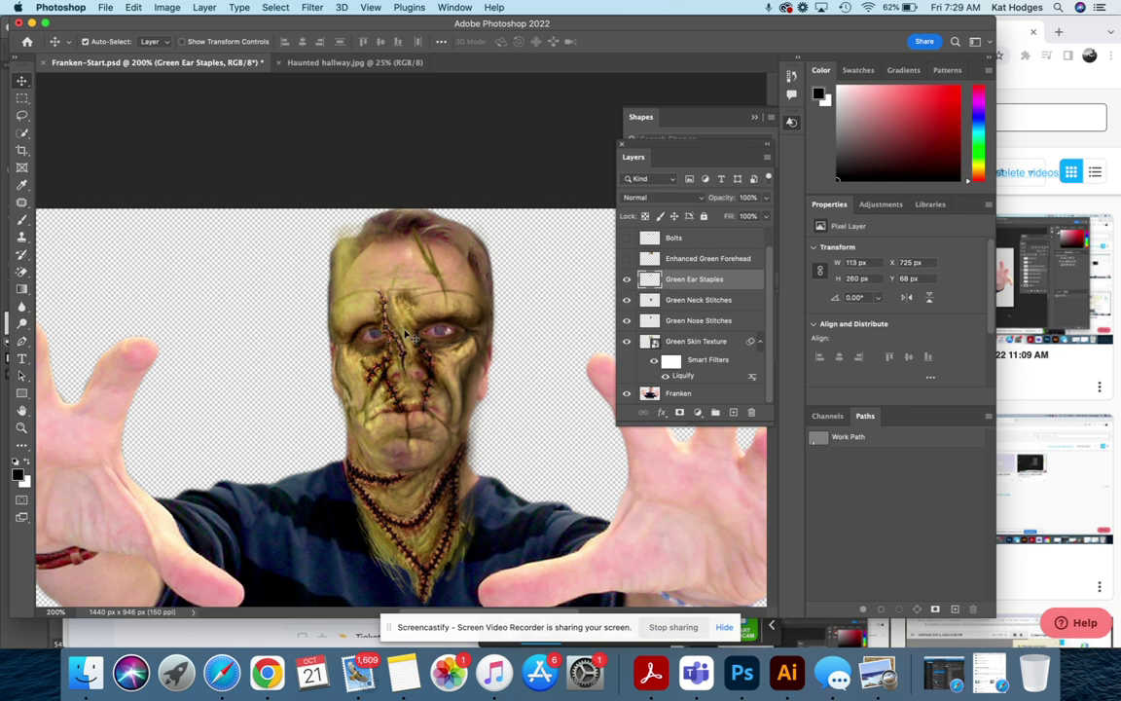
drag(409, 333, 357, 381)
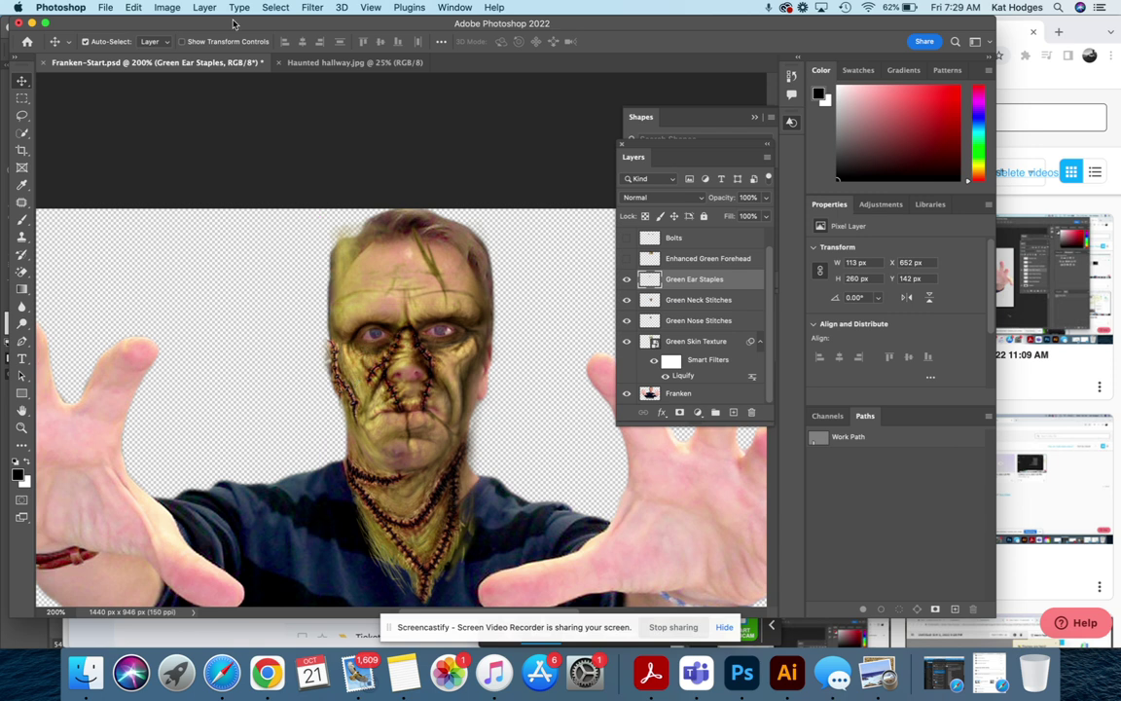
click(134, 8)
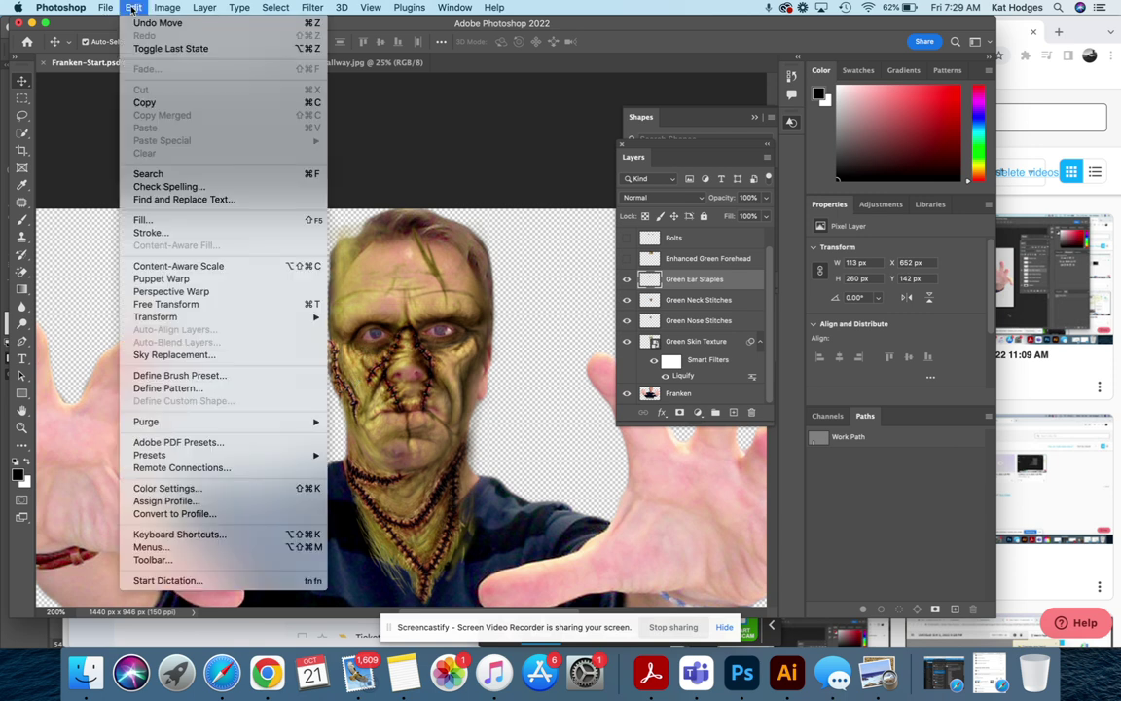
click(165, 305)
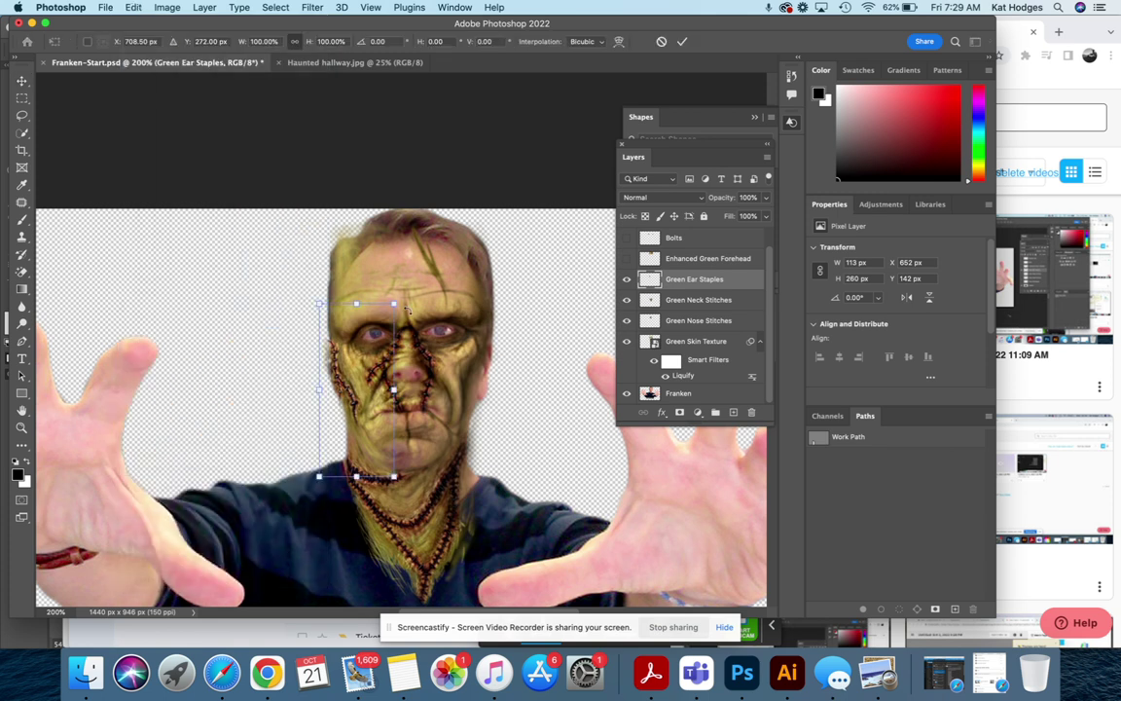
drag(394, 304, 401, 292)
drag(345, 358, 353, 362)
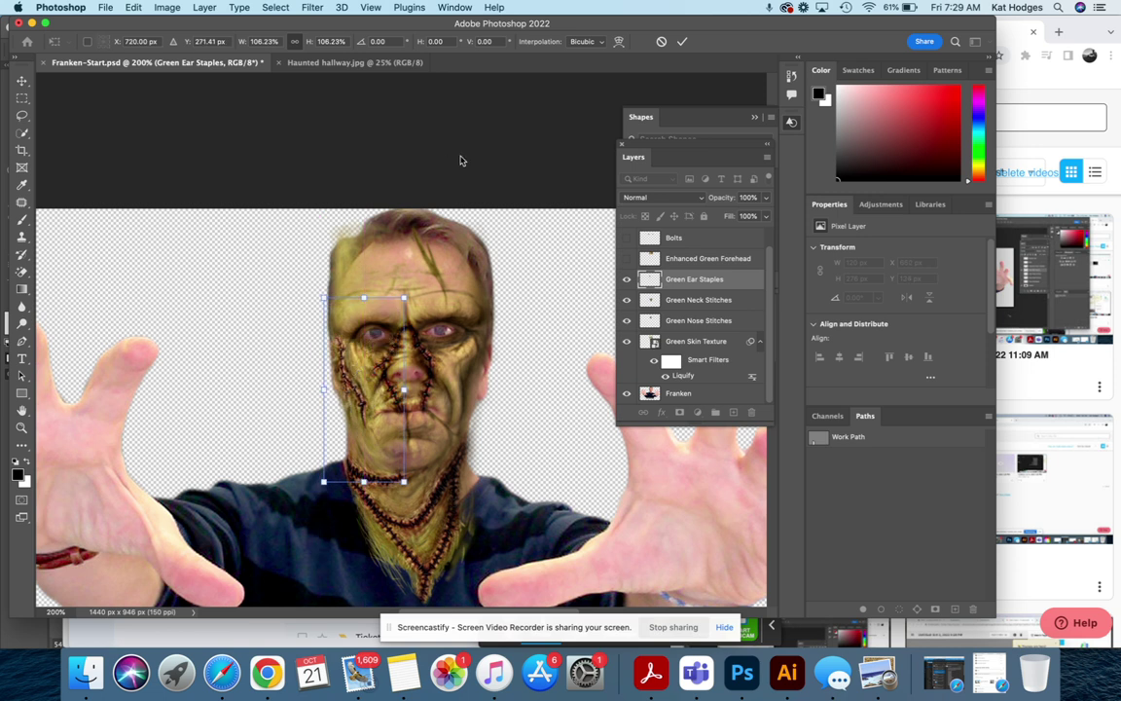
key(Return)
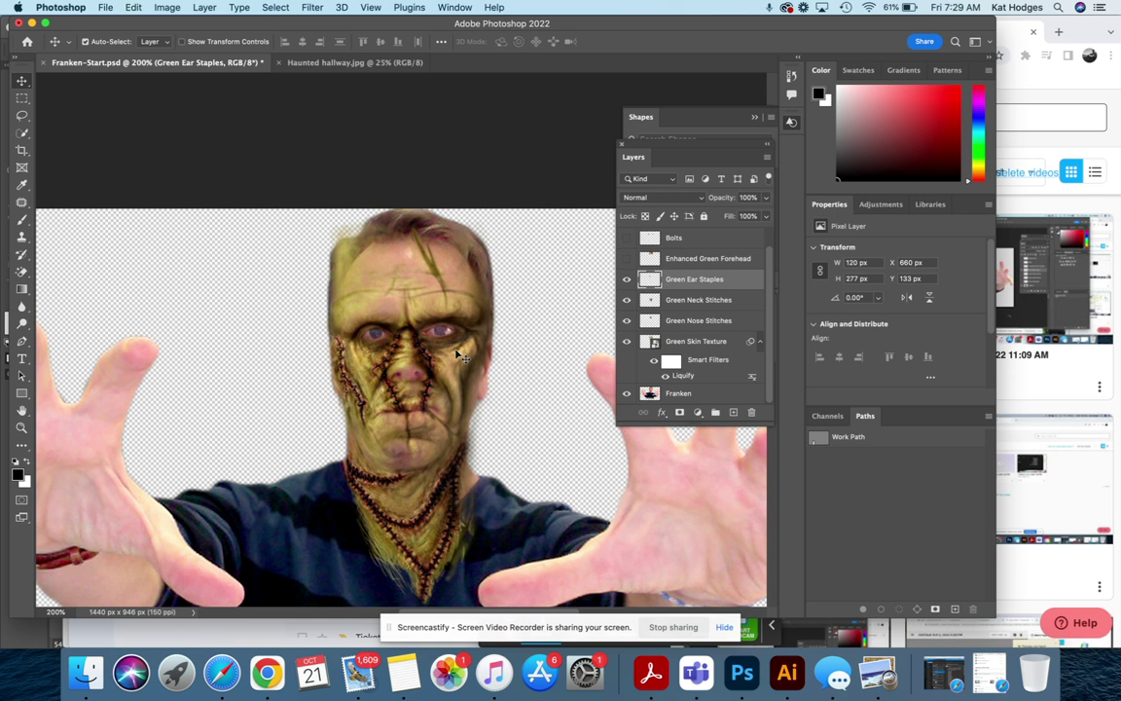
- Show the Enhanced Green Forehead layer and roughly position it down onto the head
click(693, 259)
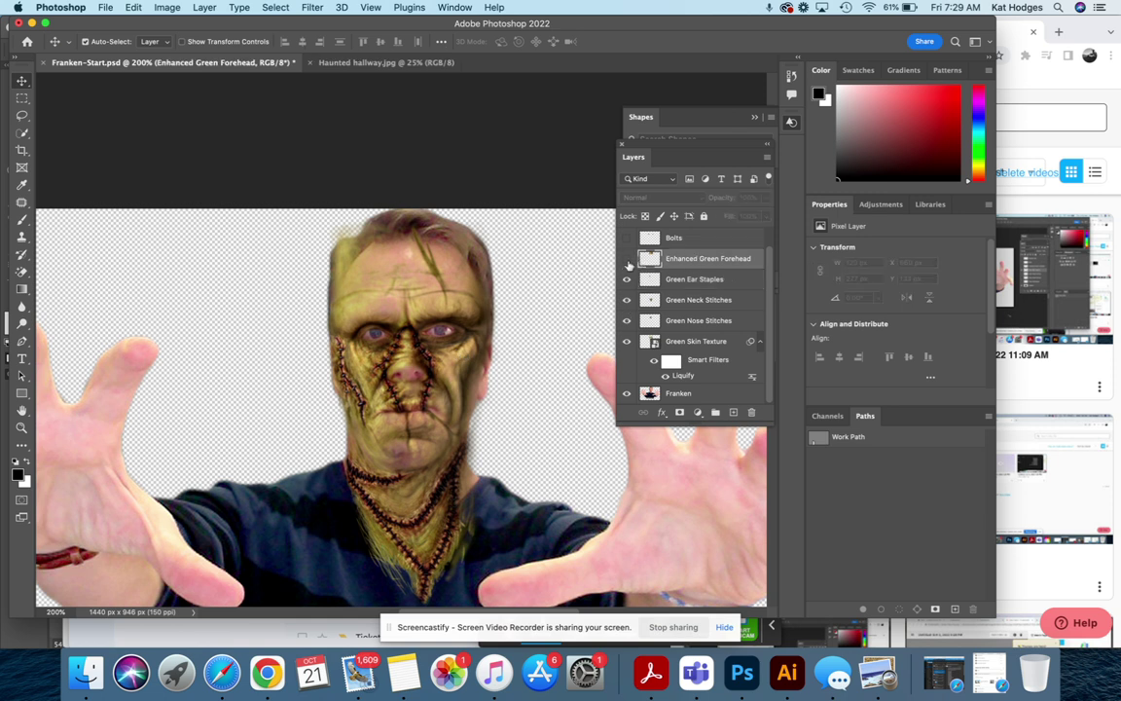
click(627, 258)
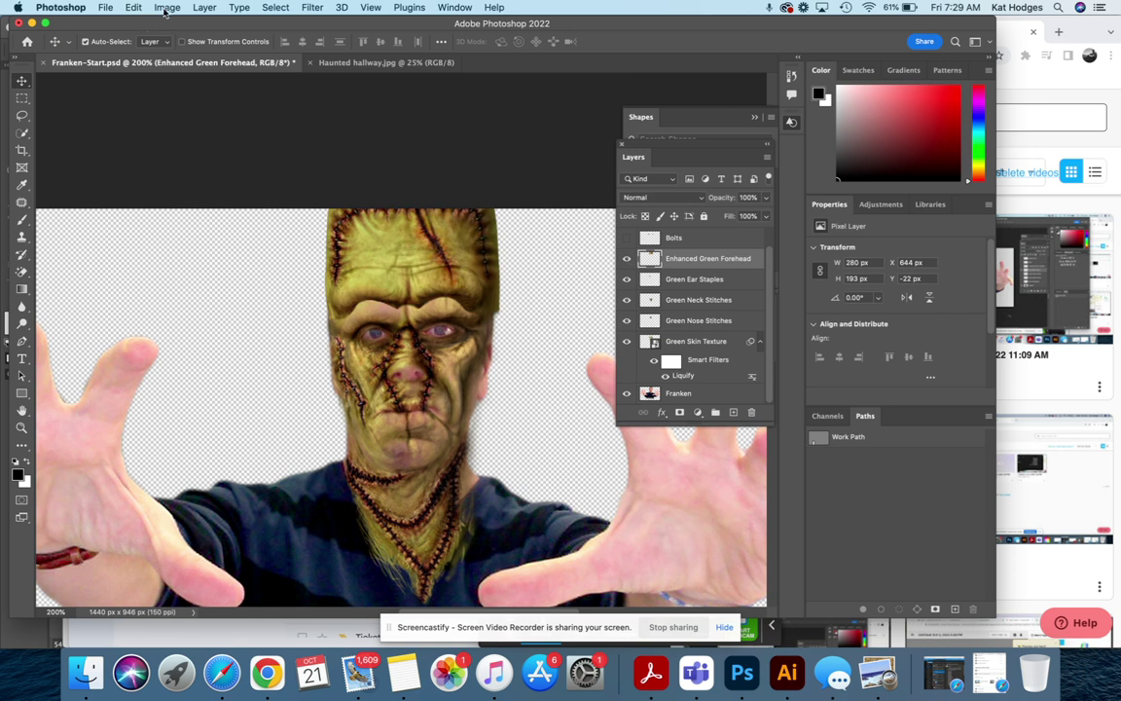
click(133, 7)
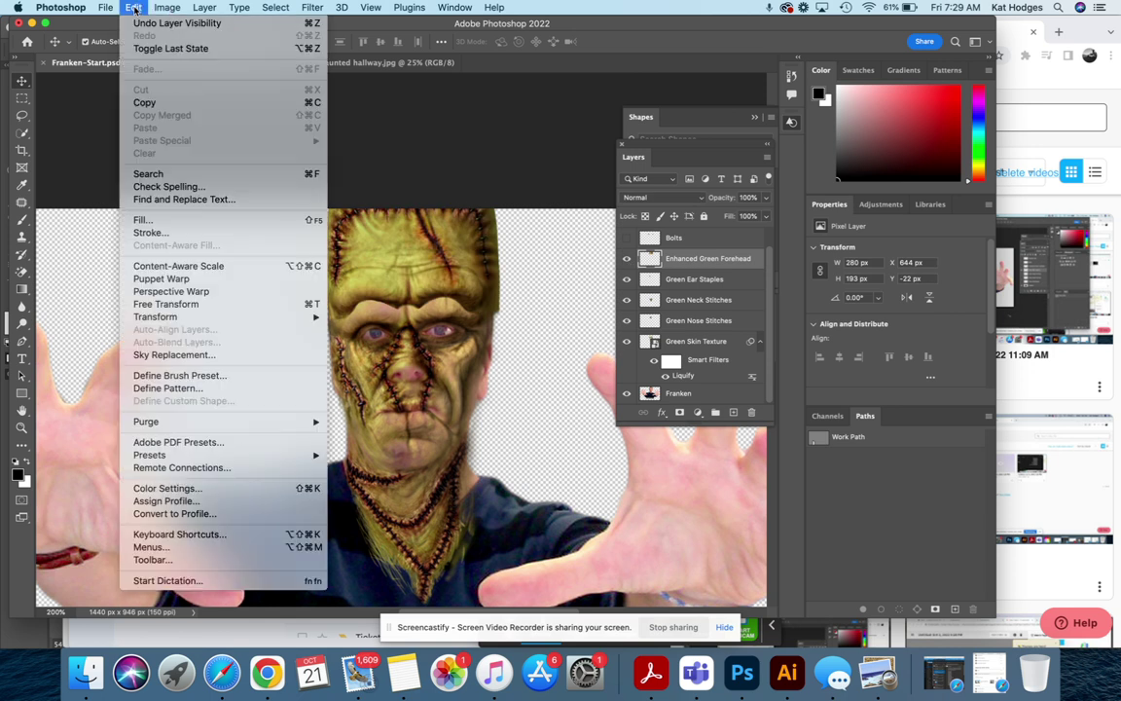
click(180, 304)
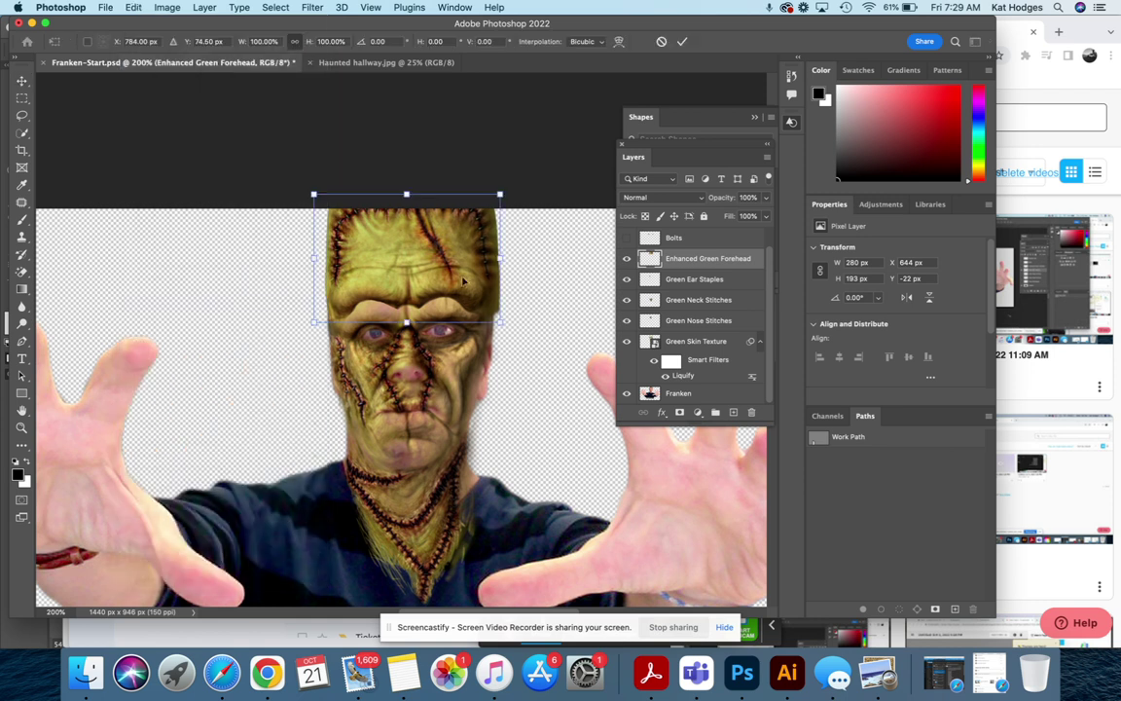
drag(499, 196, 494, 198)
drag(441, 250, 444, 270)
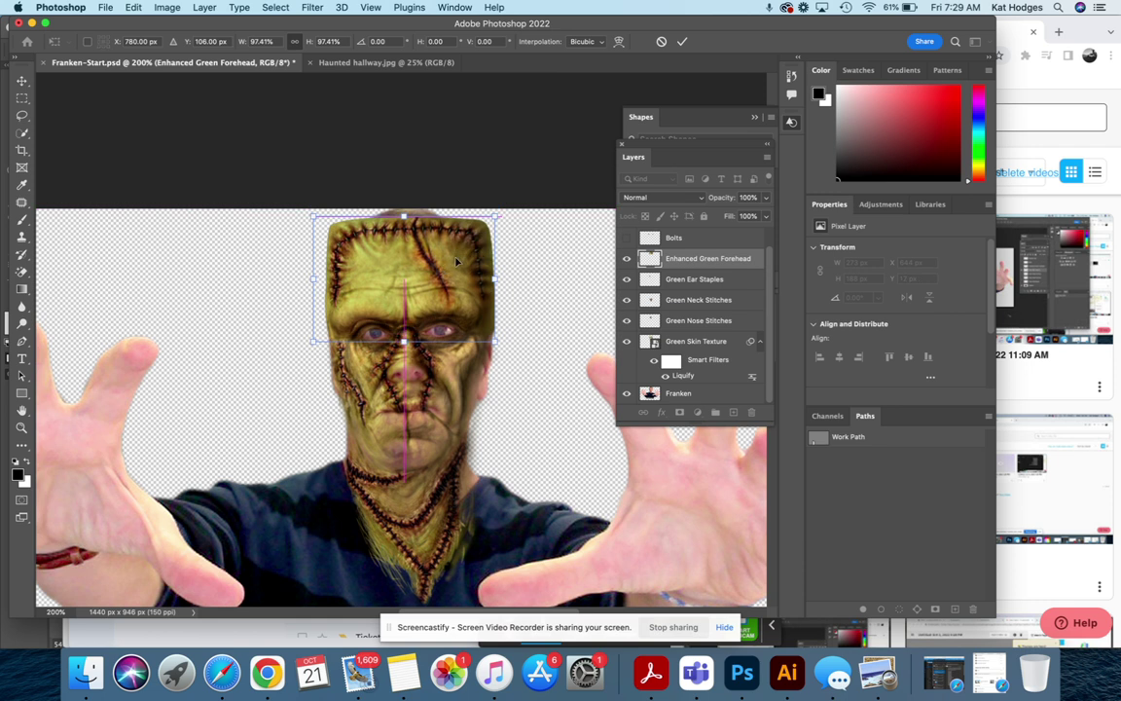
drag(495, 215, 500, 211)
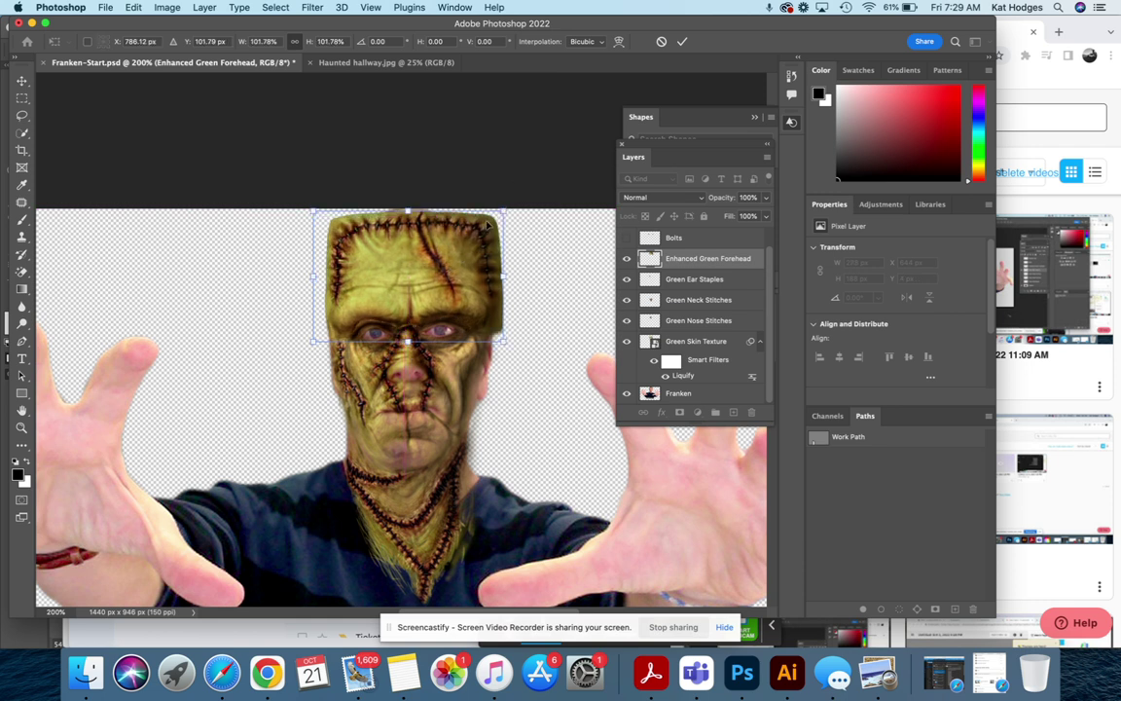
drag(457, 256, 456, 256)
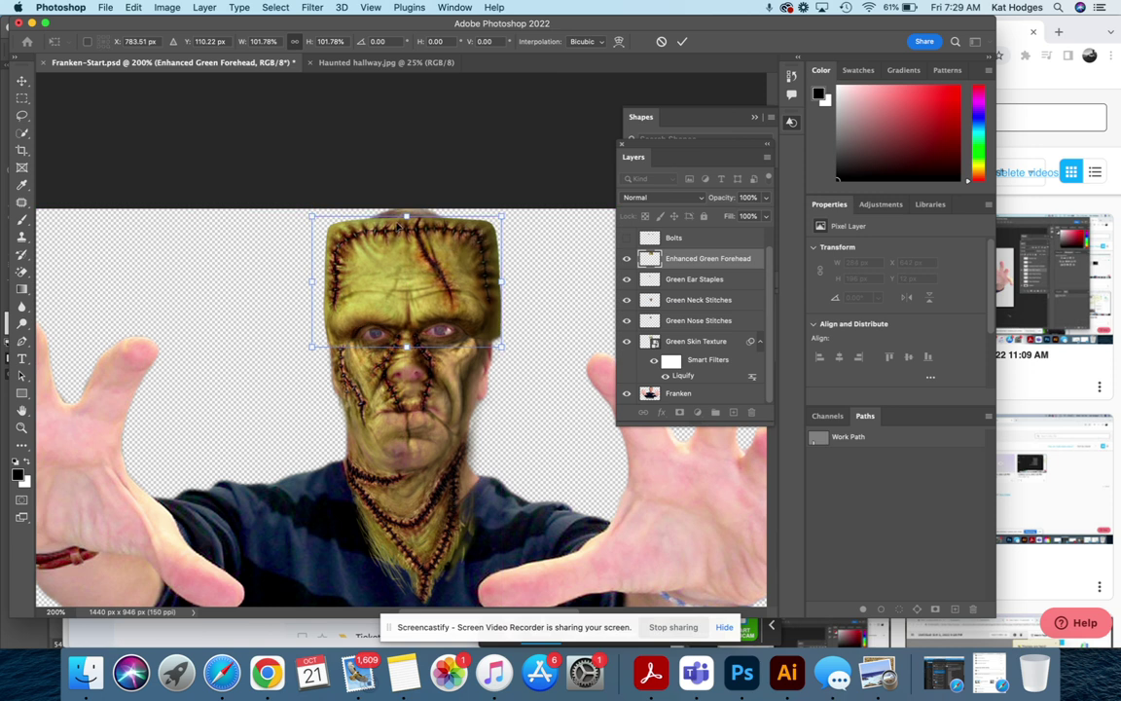
- Stretch the forehead to about 93% wide and 107% tall over the top of the head
drag(407, 214, 407, 206)
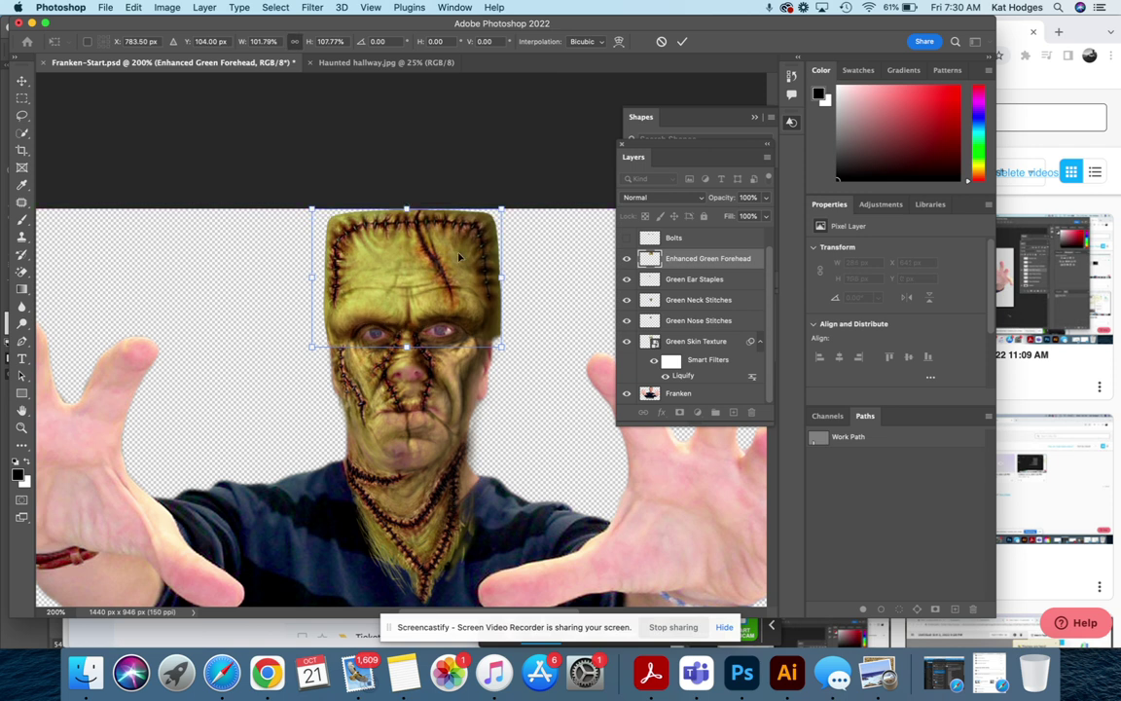
drag(501, 209, 486, 233)
drag(423, 279, 429, 272)
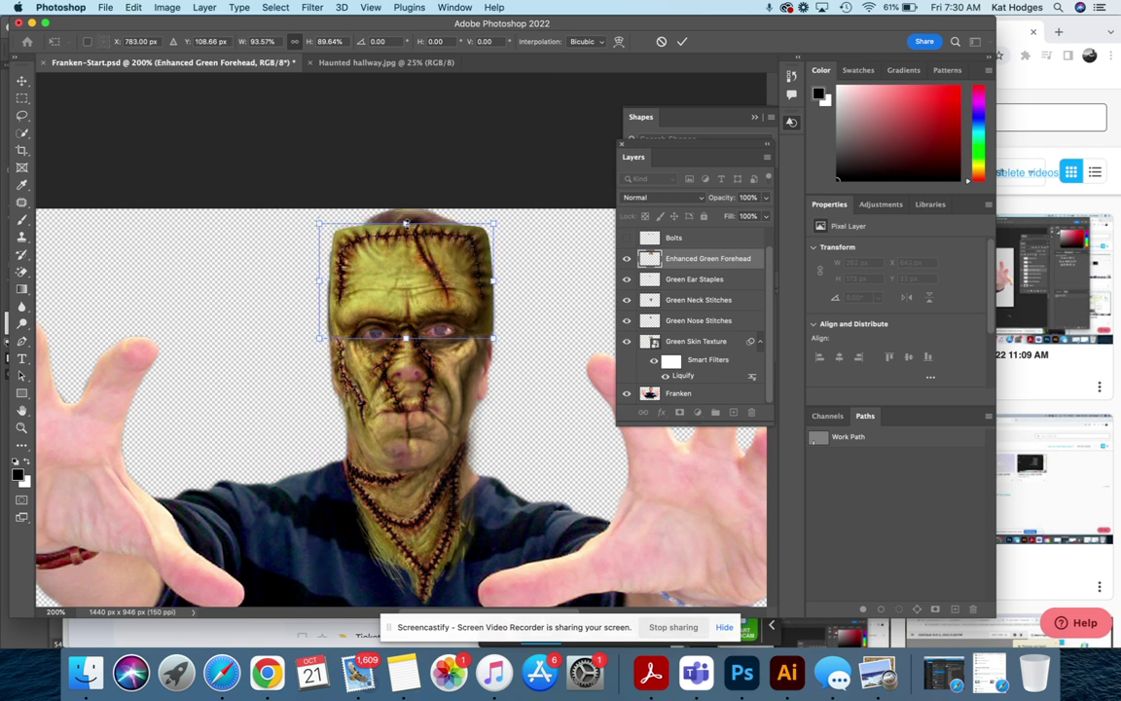
drag(406, 223, 406, 207)
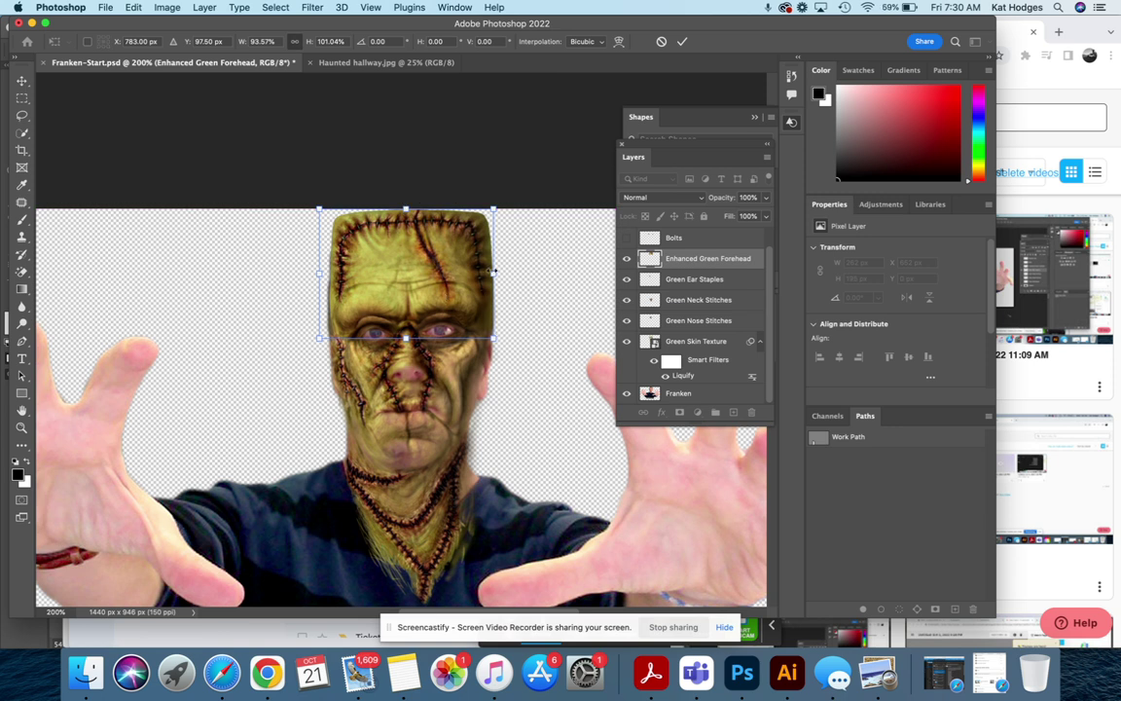
drag(494, 272, 447, 292)
drag(404, 216, 404, 209)
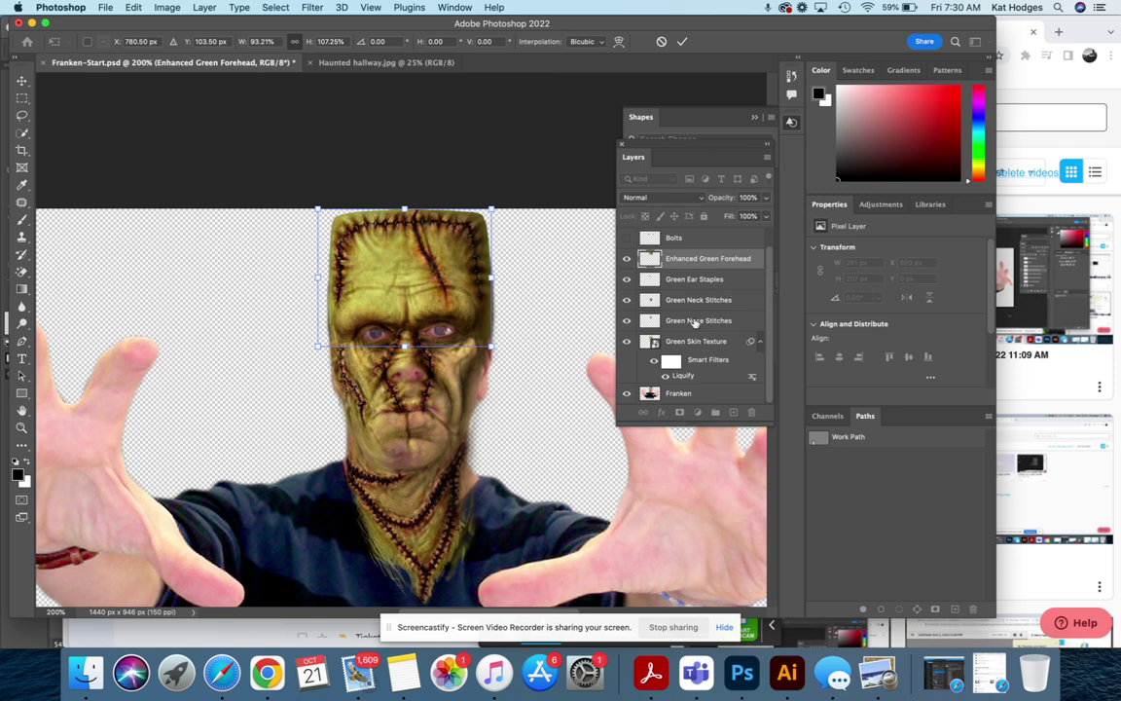
- Duplicate the Green Ear Staples, flip the copy, and place it on the face's right side
click(695, 280)
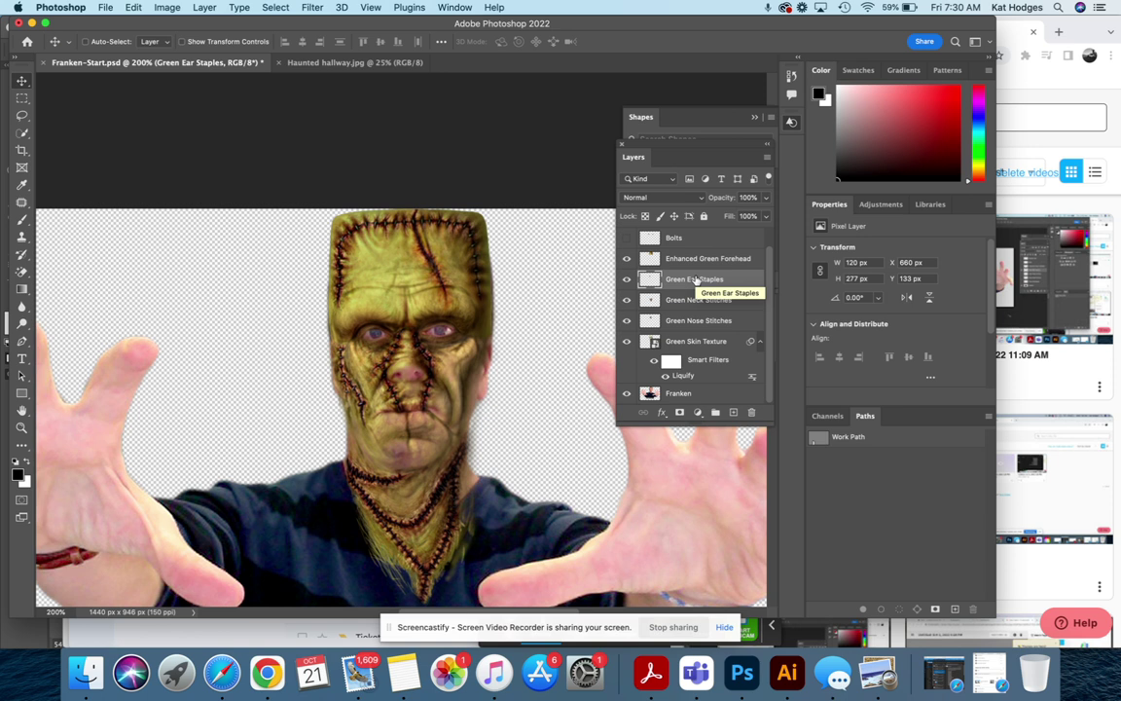
key(super+j)
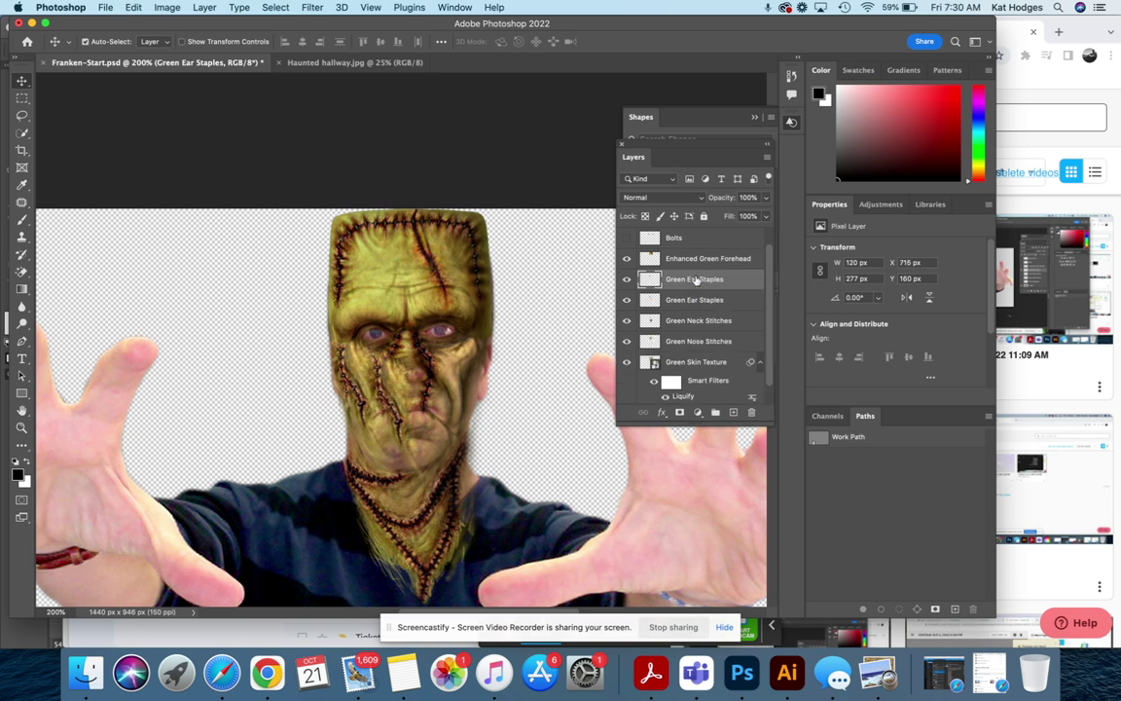
drag(342, 378, 380, 411)
click(167, 8)
mouse_move(127, 8)
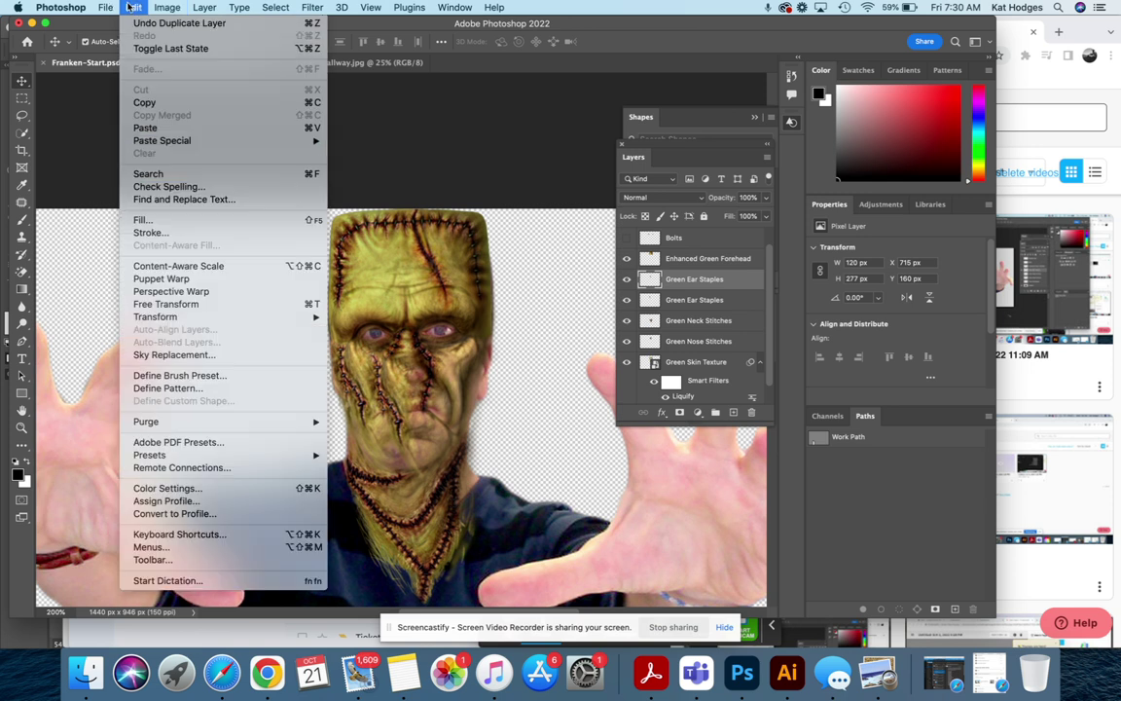
click(165, 303)
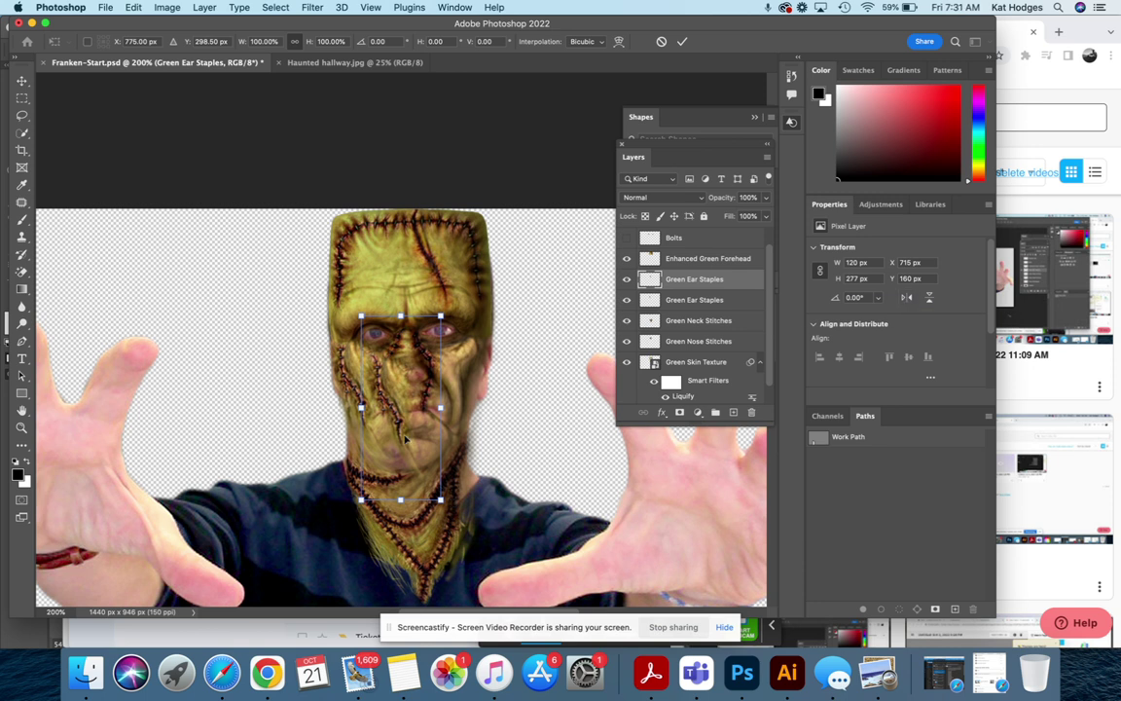
key(Return)
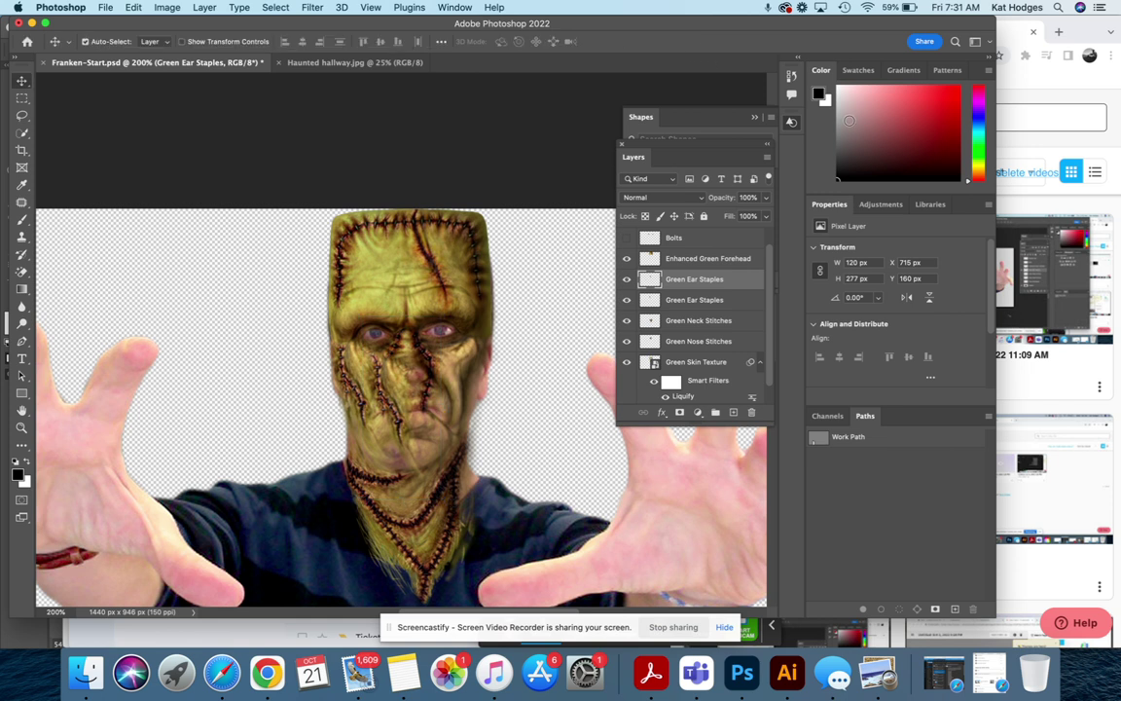
click(907, 298)
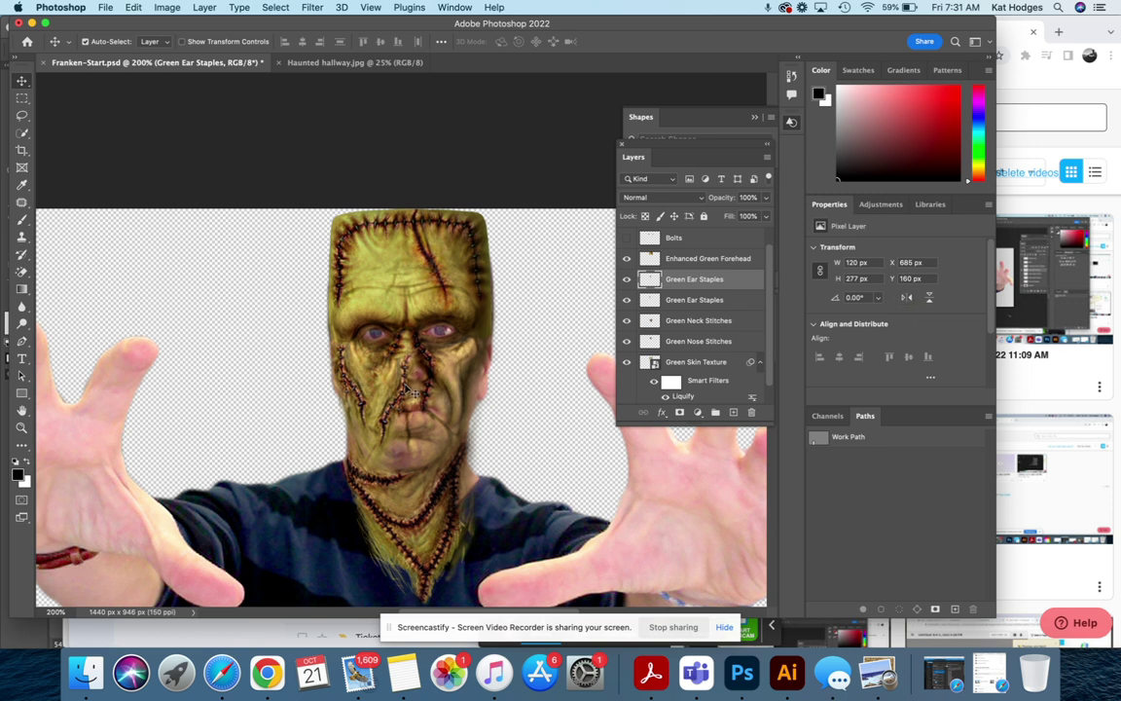
drag(372, 347, 488, 375)
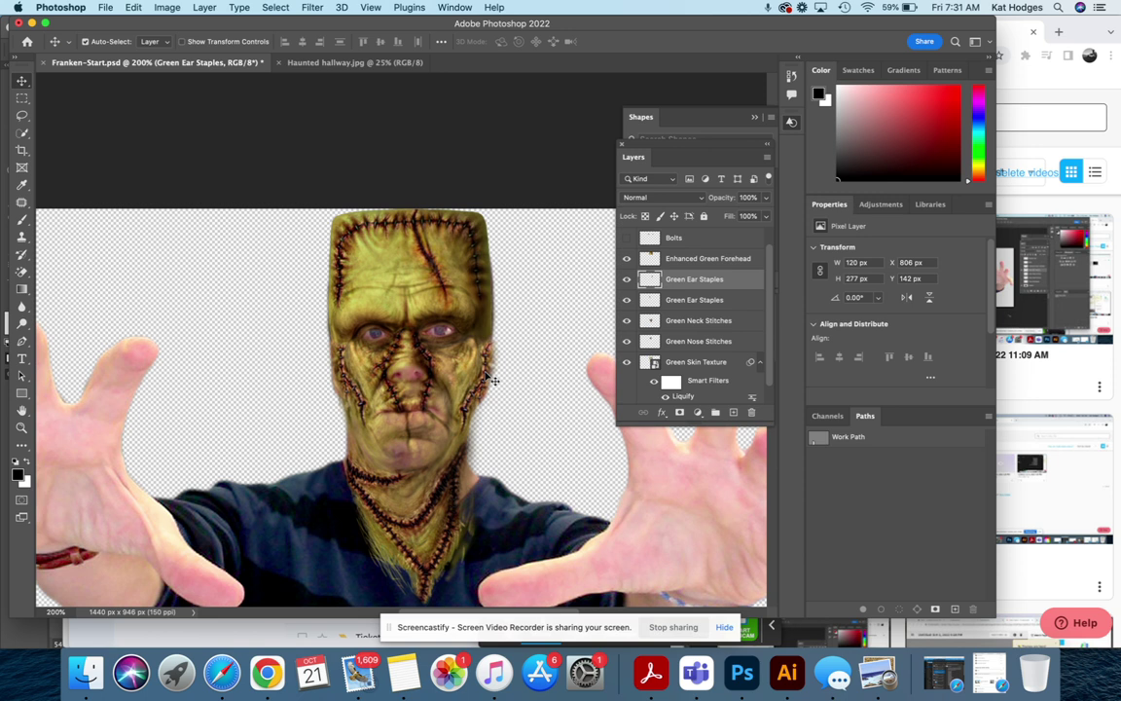
- Stretch the copied staples to 103.25% tall and nudge them up and left
click(168, 8)
mouse_move(134, 8)
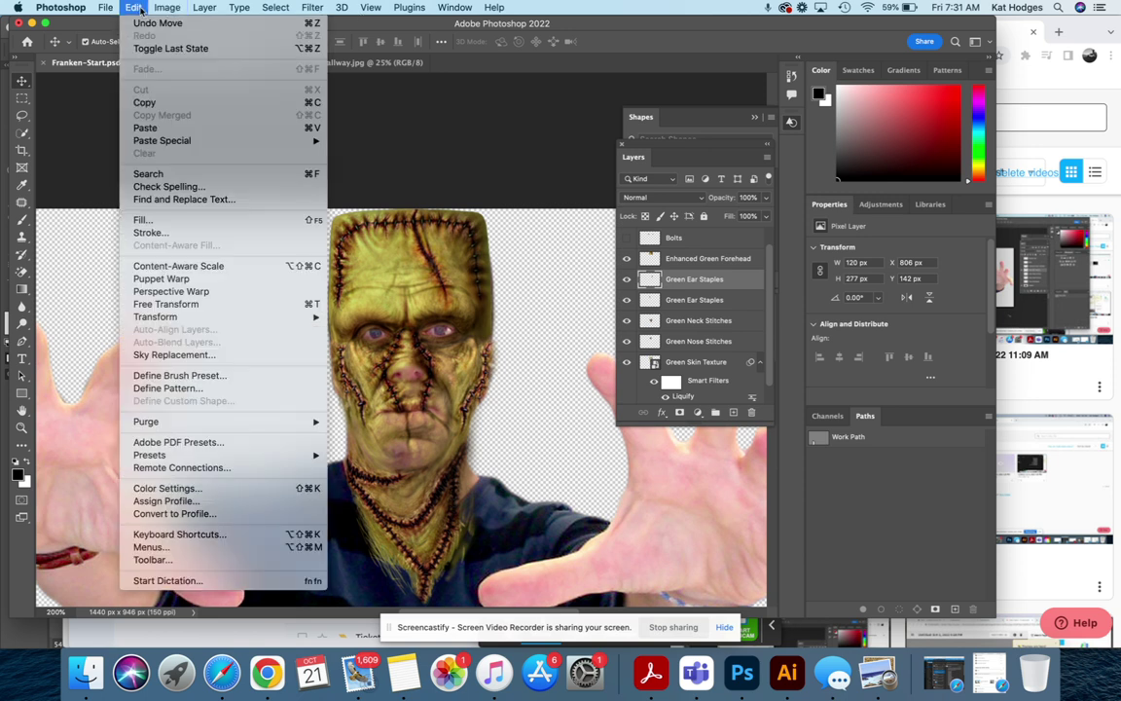
click(163, 304)
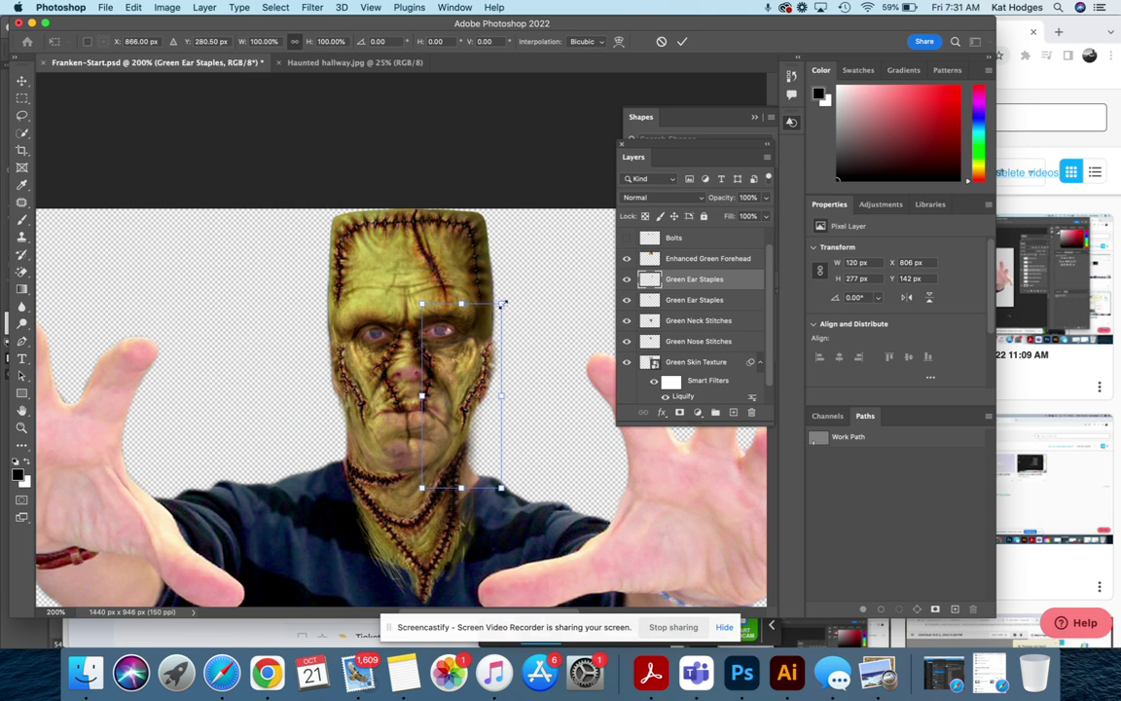
drag(503, 303, 505, 292)
drag(479, 403, 474, 398)
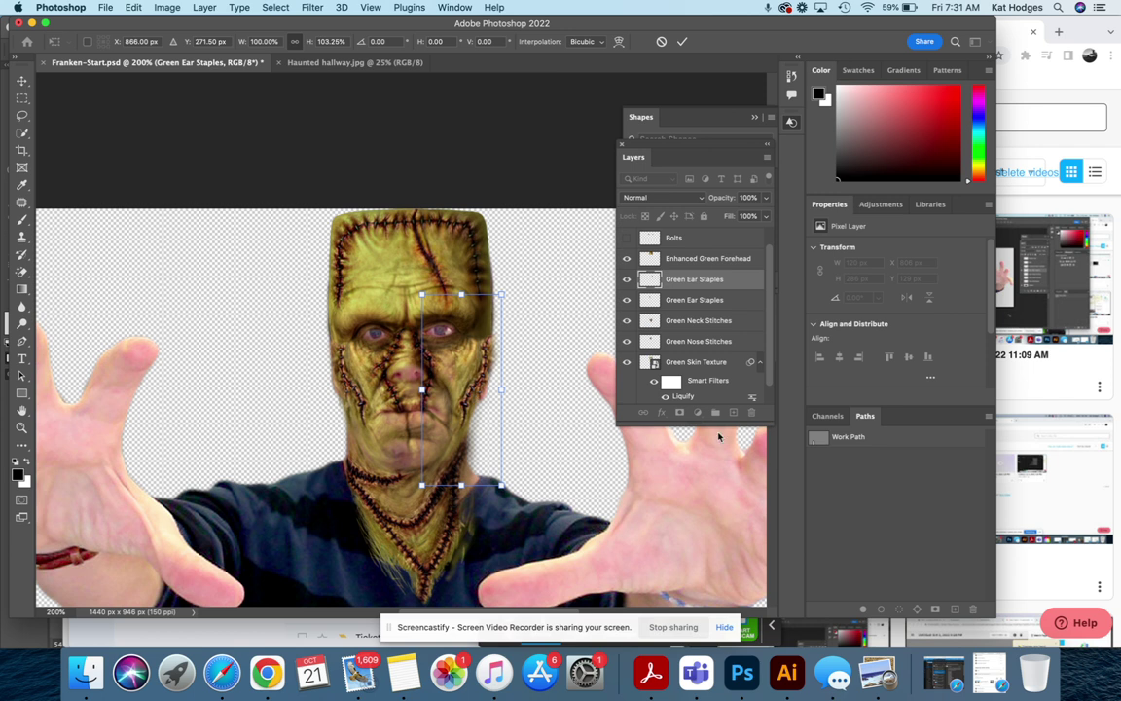
- Apply the staples transform and make the Bolts layer visible
click(707, 258)
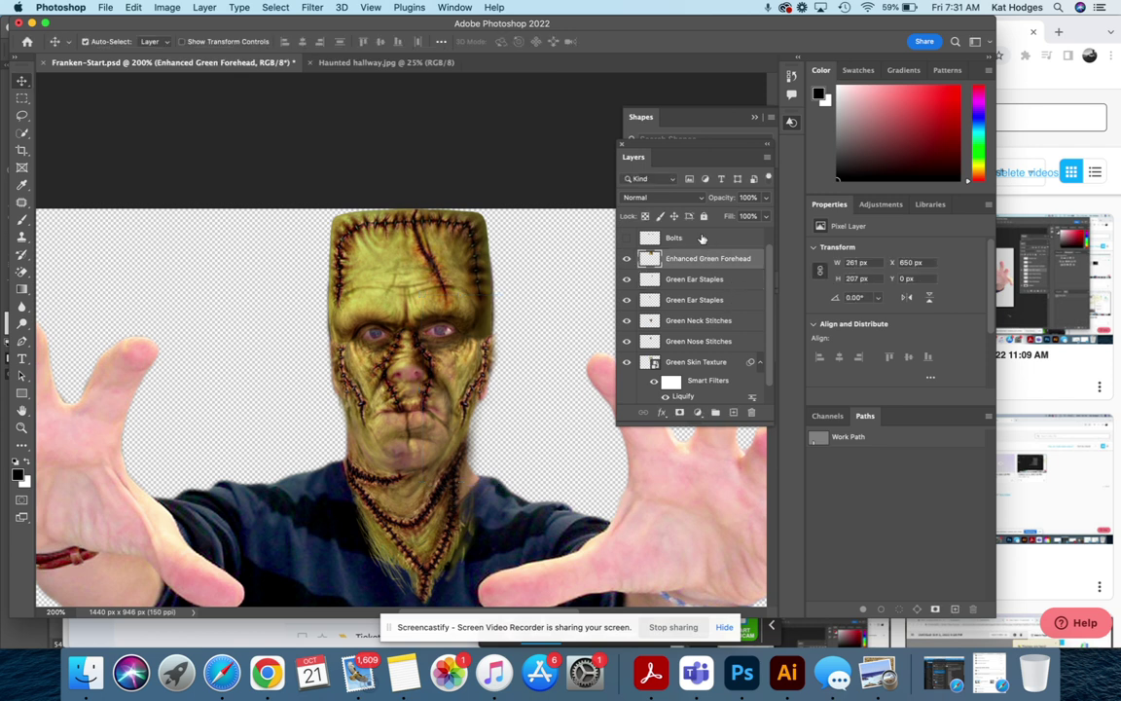
click(701, 239)
key(super+comma)
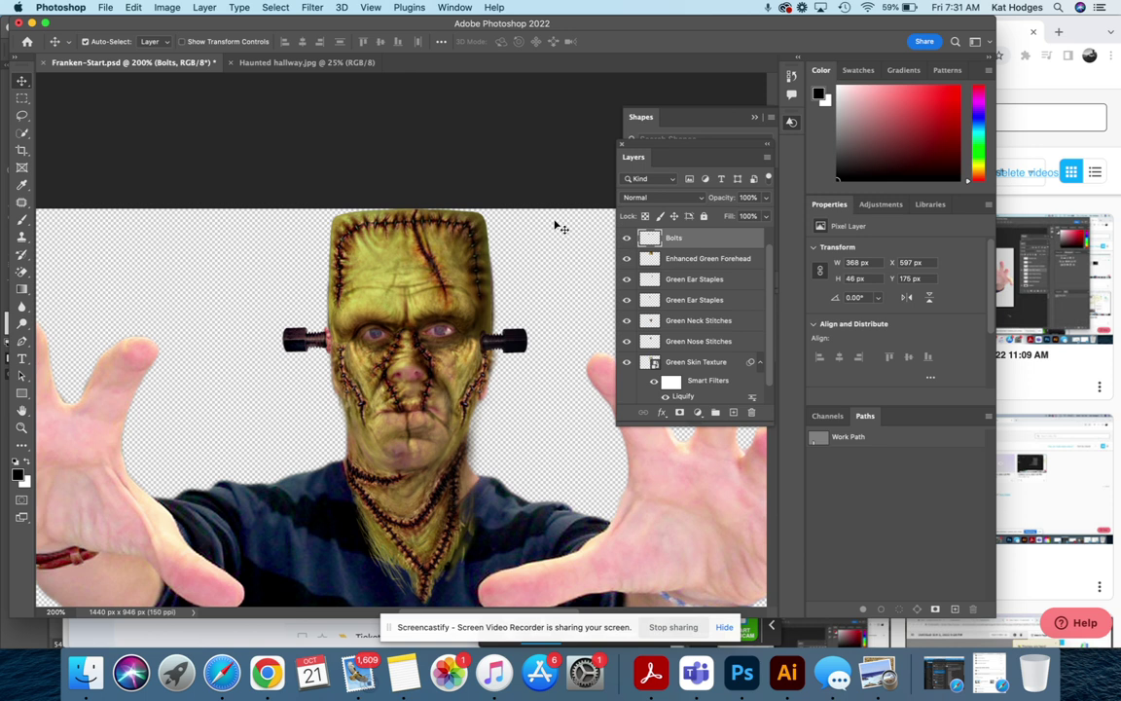
- Move the bolts down to the neck and narrow them to 287 × 36 px
click(171, 9)
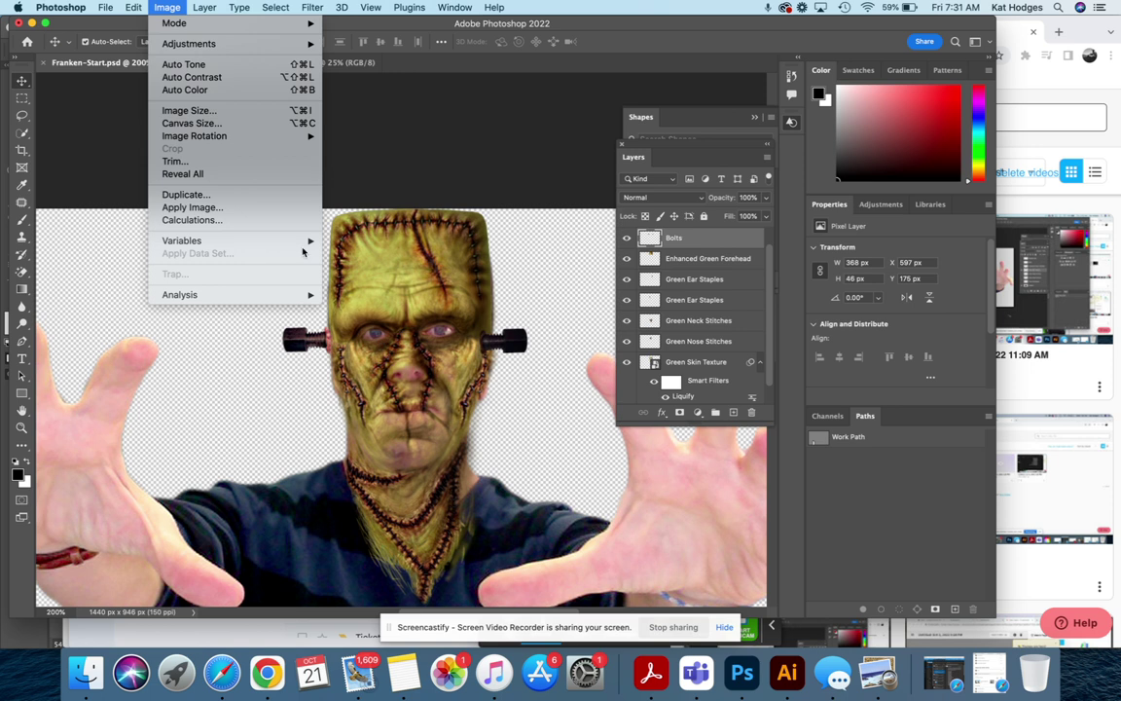
mouse_move(134, 7)
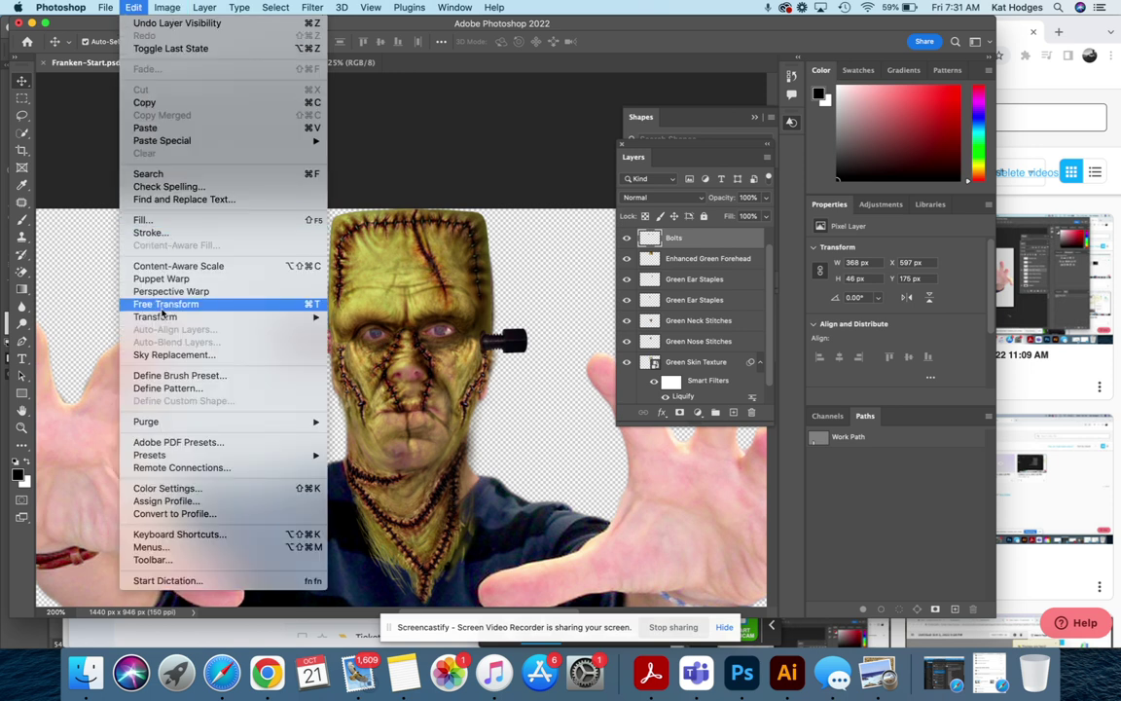
click(163, 306)
drag(510, 346, 507, 440)
drag(279, 458, 308, 456)
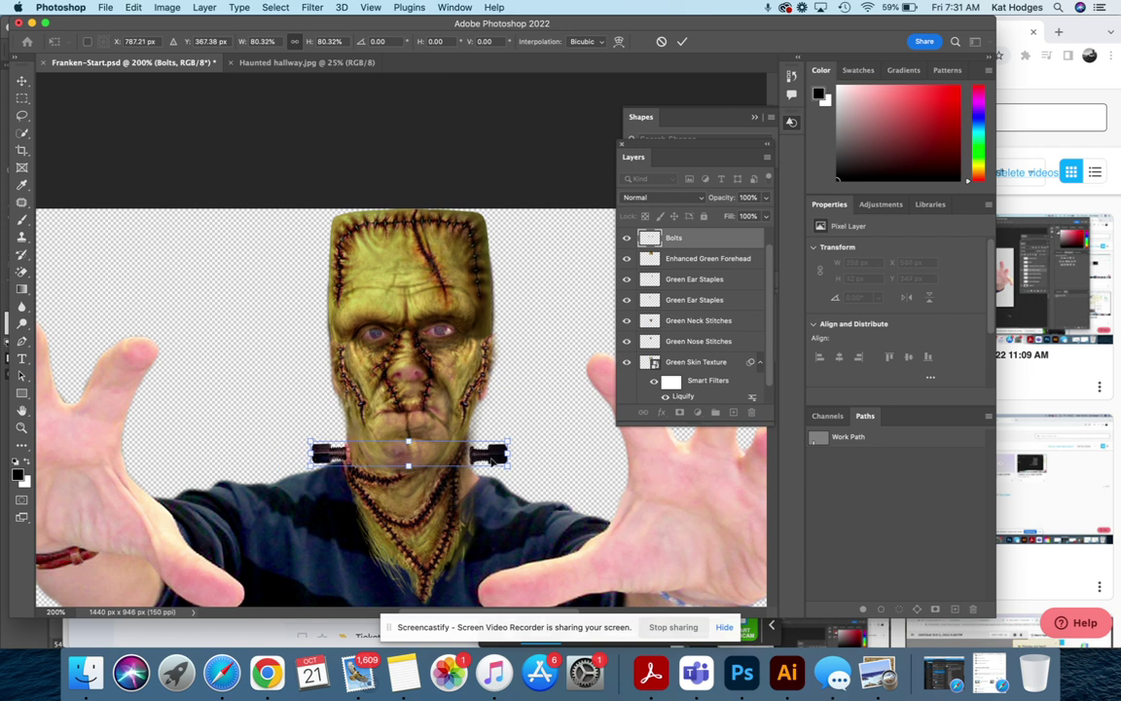
drag(513, 452, 502, 452)
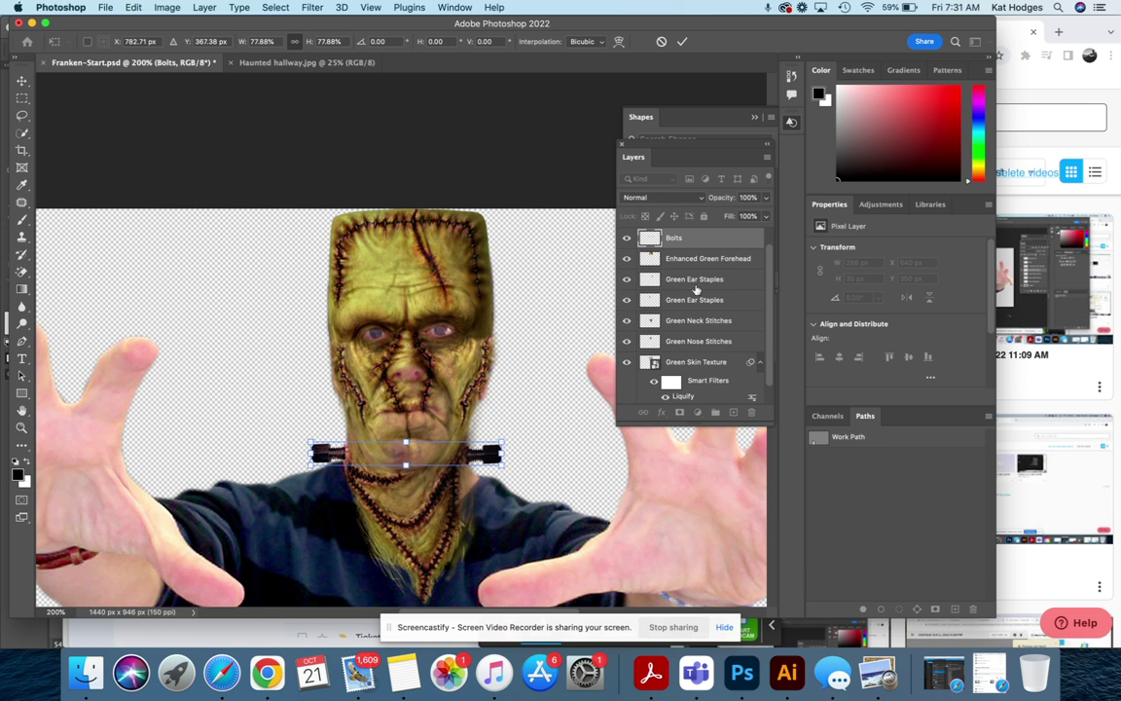
key(Up)
key(Return)
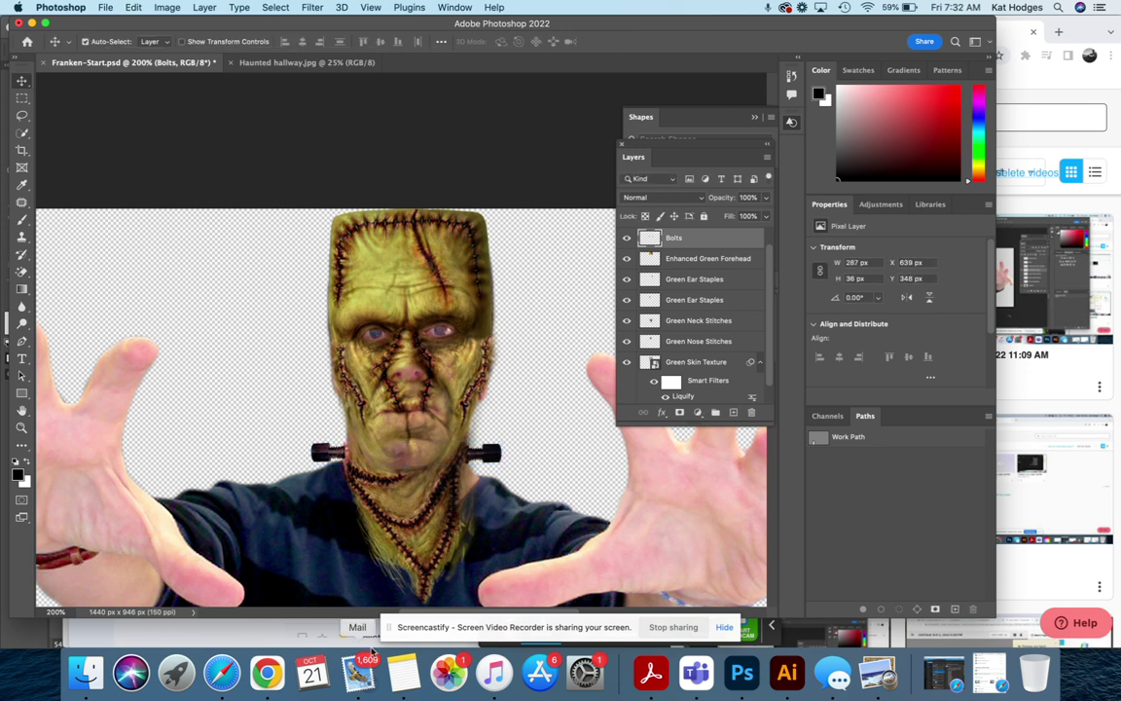